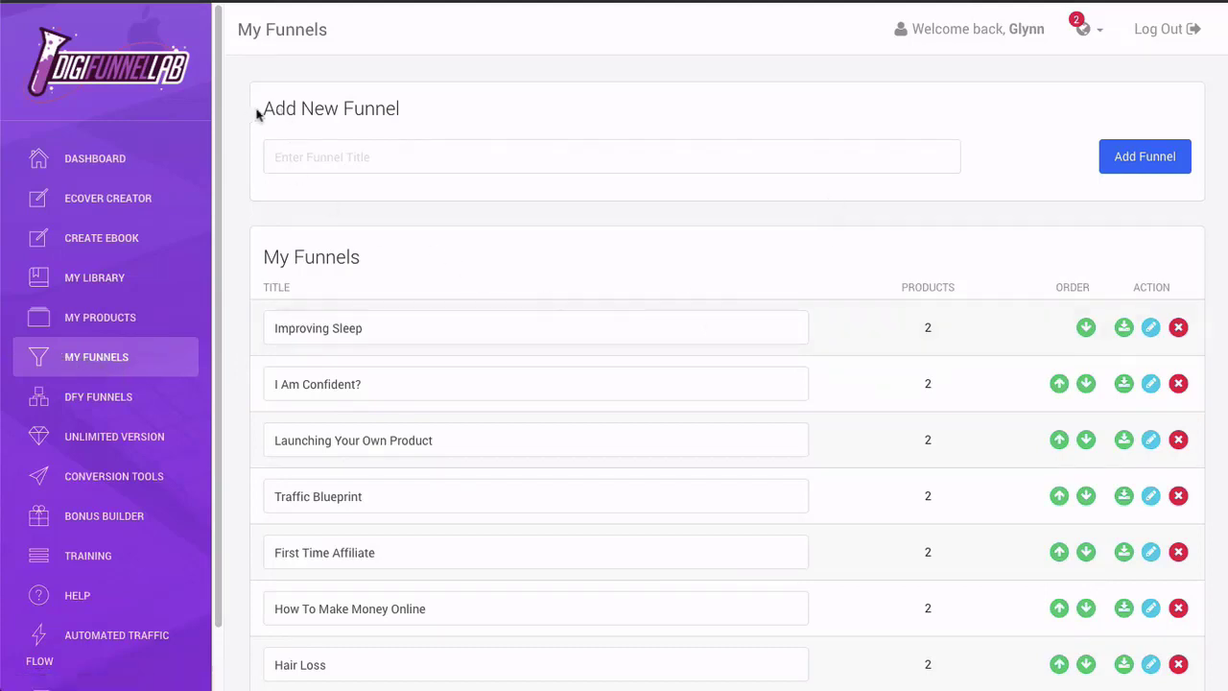
- Add a funnel titled 'Simple Test Funnel' and find it at the end of the funnel list
click(417, 156)
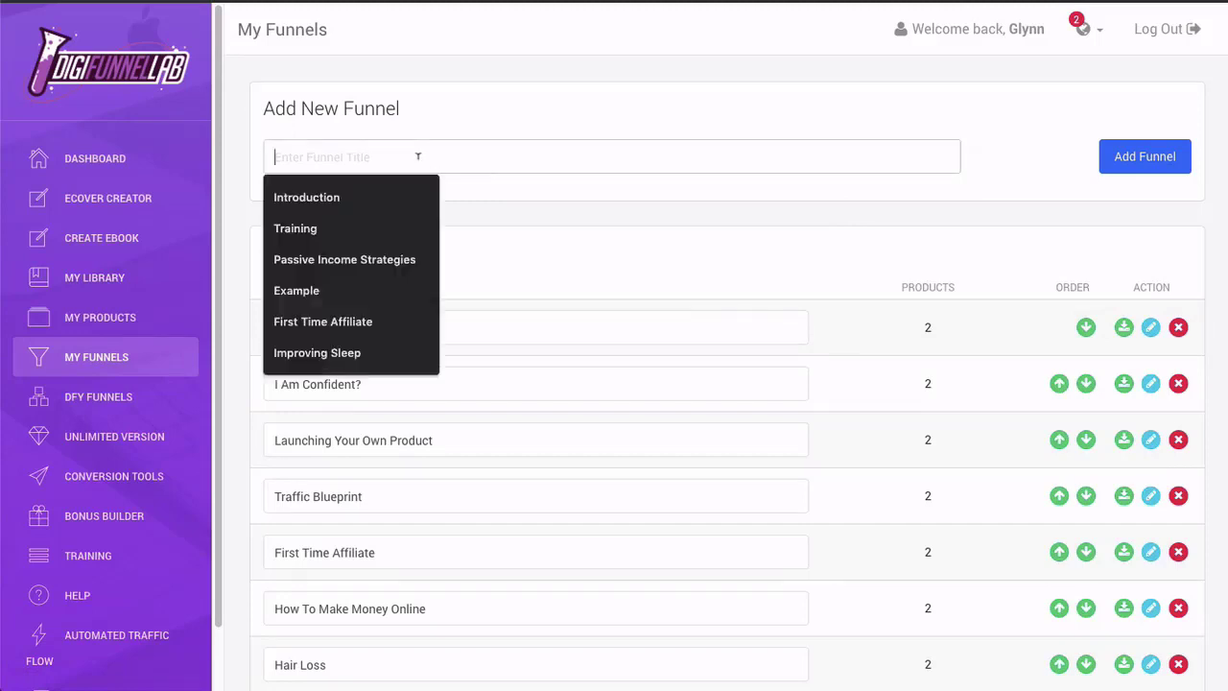
text(Simple )
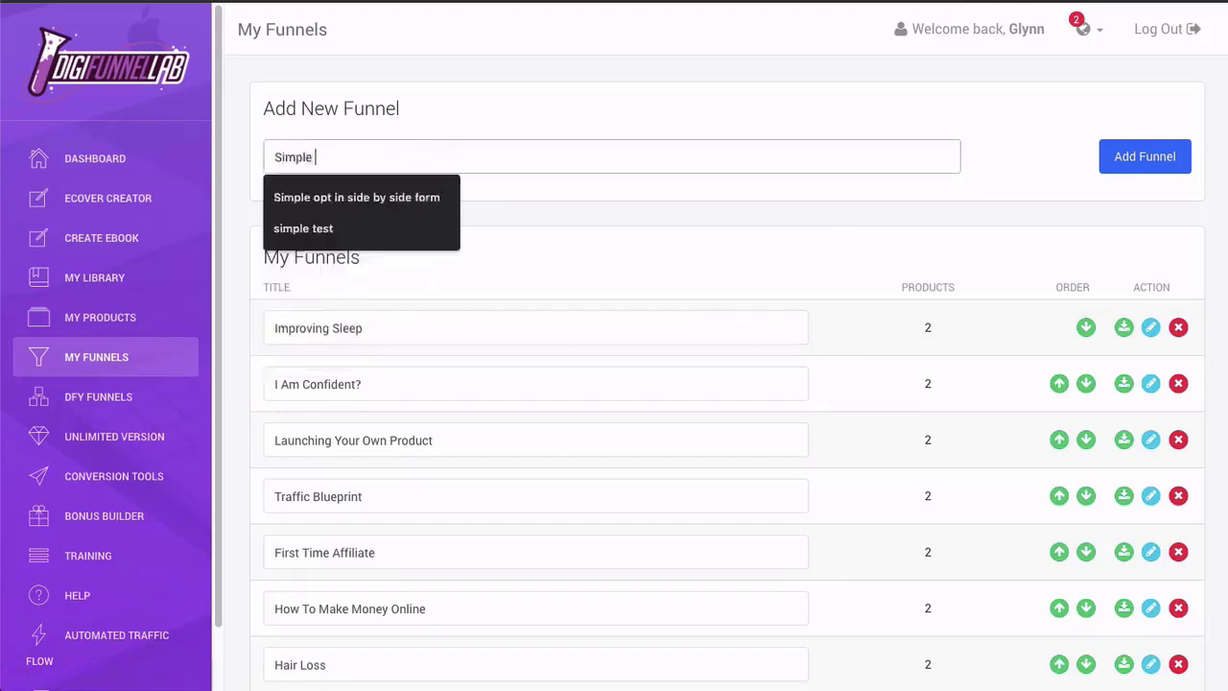
text(Test Funnel)
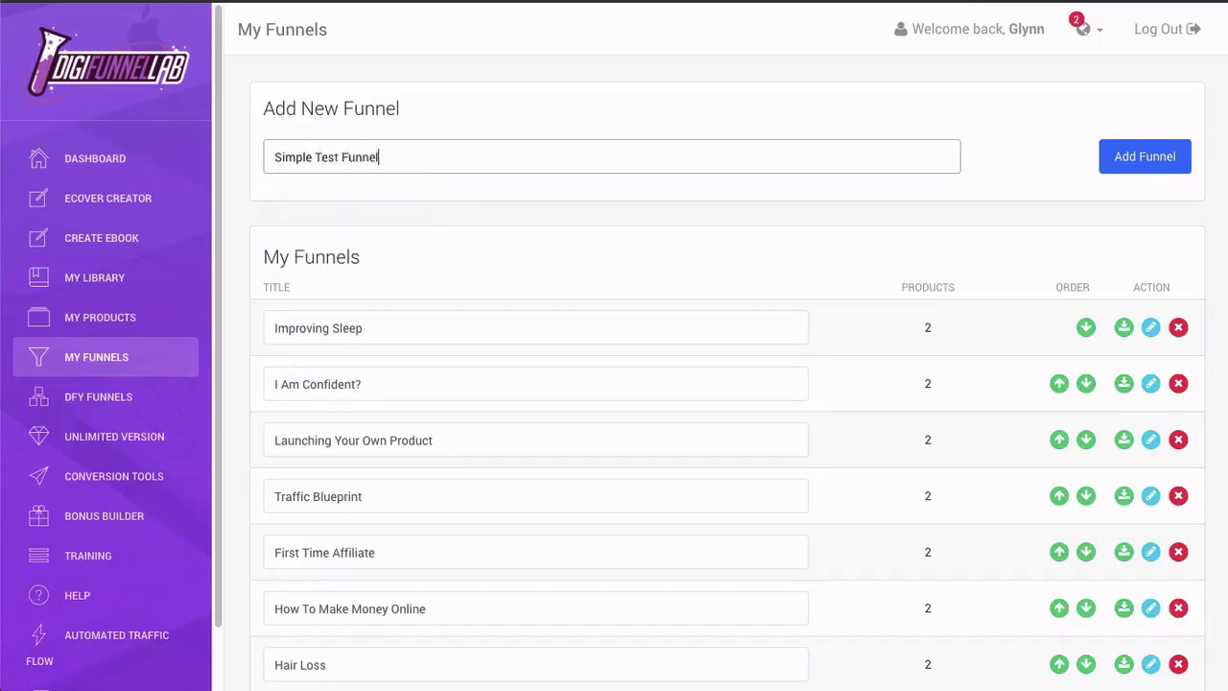
click(1142, 159)
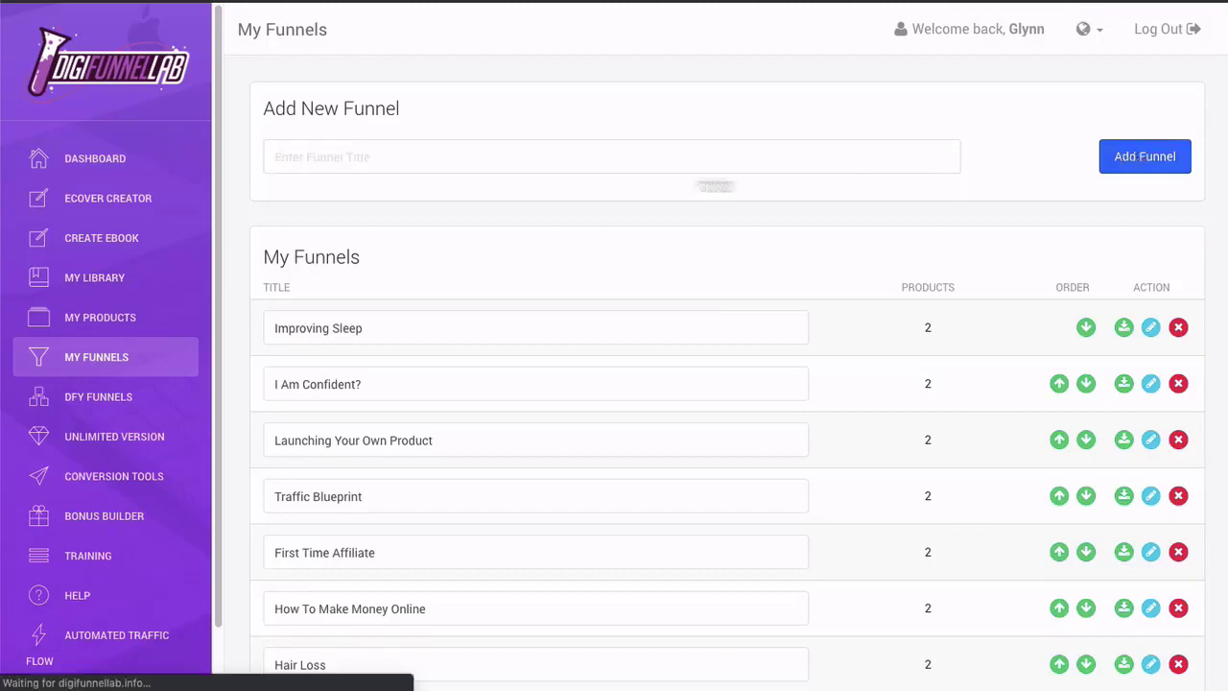
scroll(552, 456, down, 3)
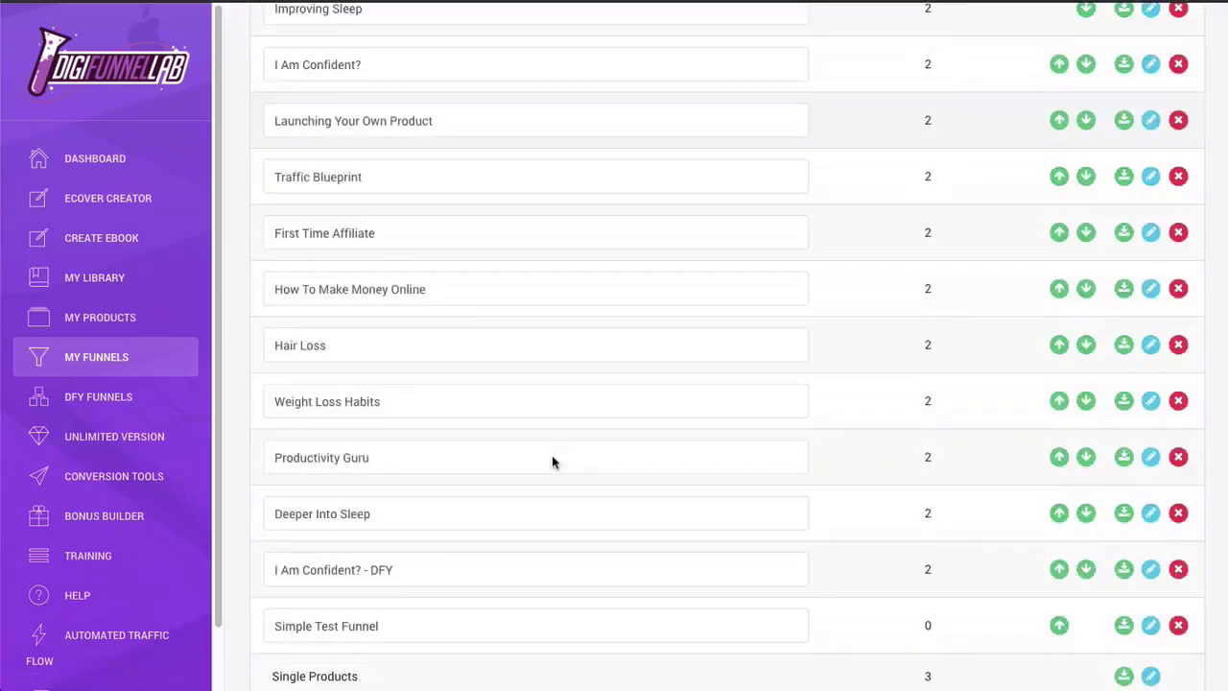
scroll(552, 457, down, 2)
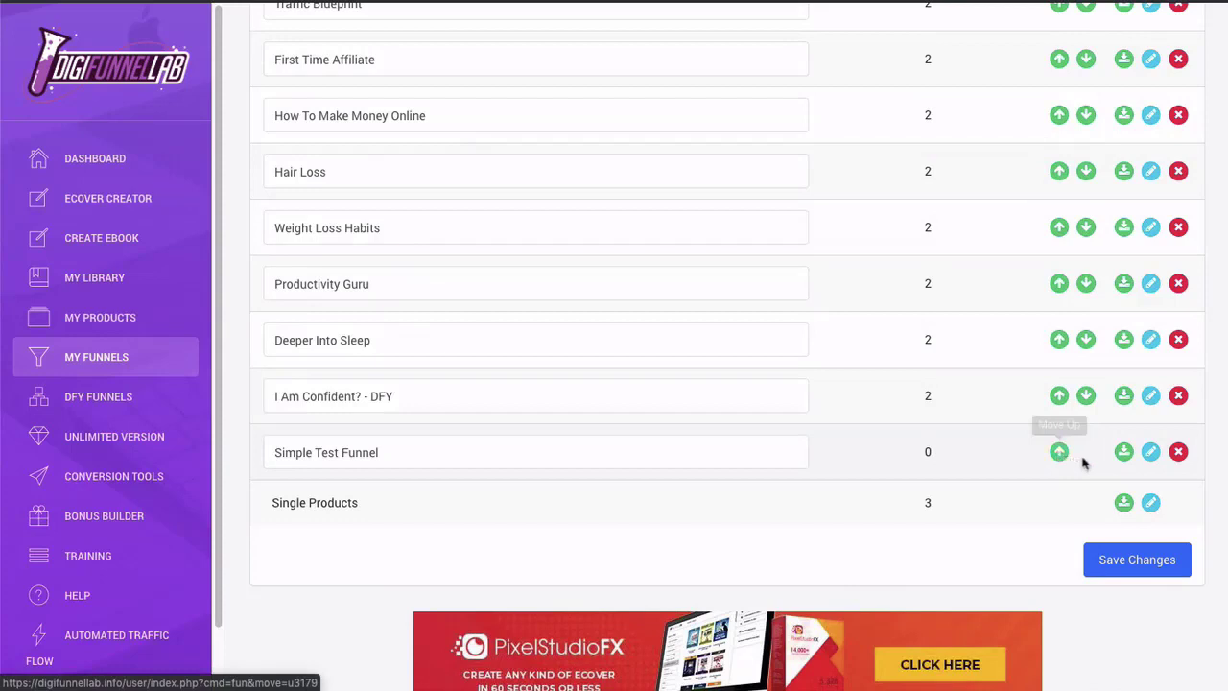
- Edit Simple Test Funnel's products and open the My Products list
click(1154, 453)
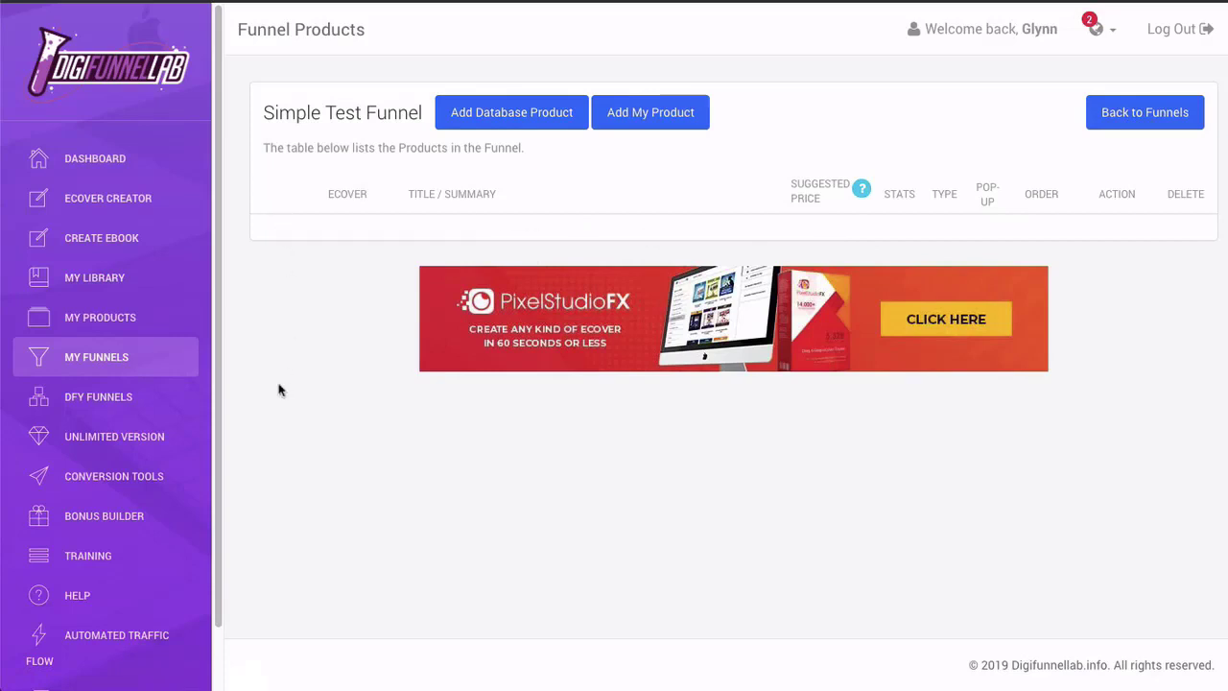
click(671, 129)
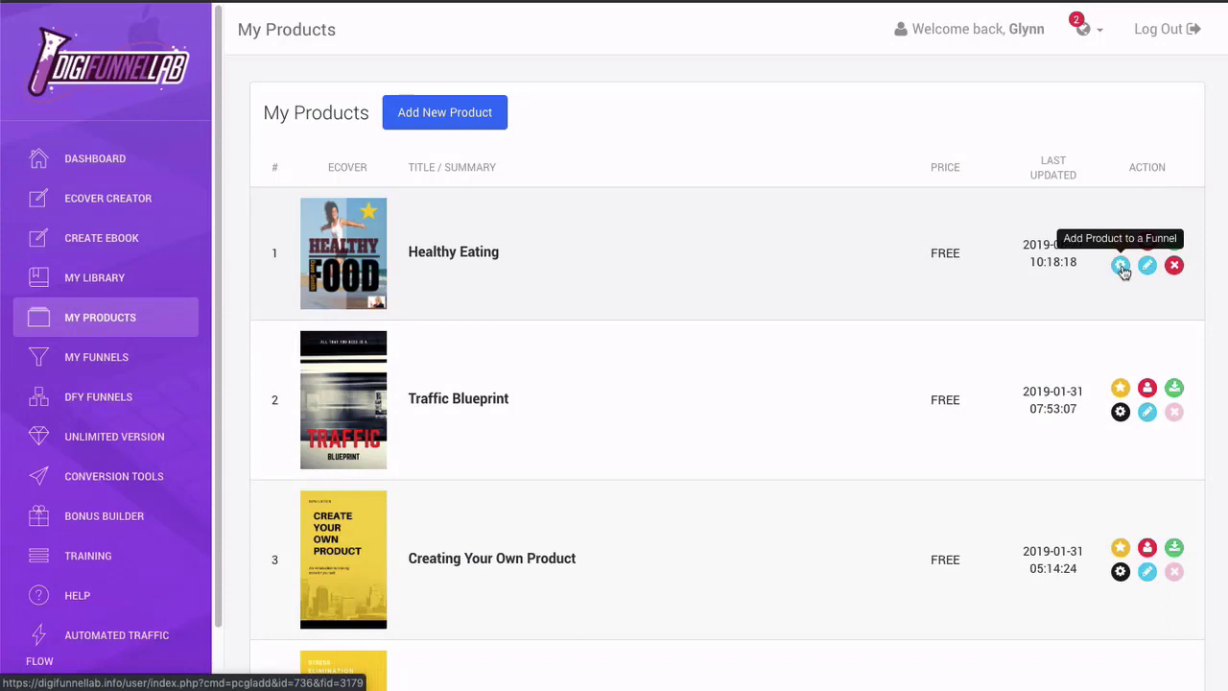
- Add Healthy Eating to a funnel and view its THANK YOU! download page content
click(1122, 268)
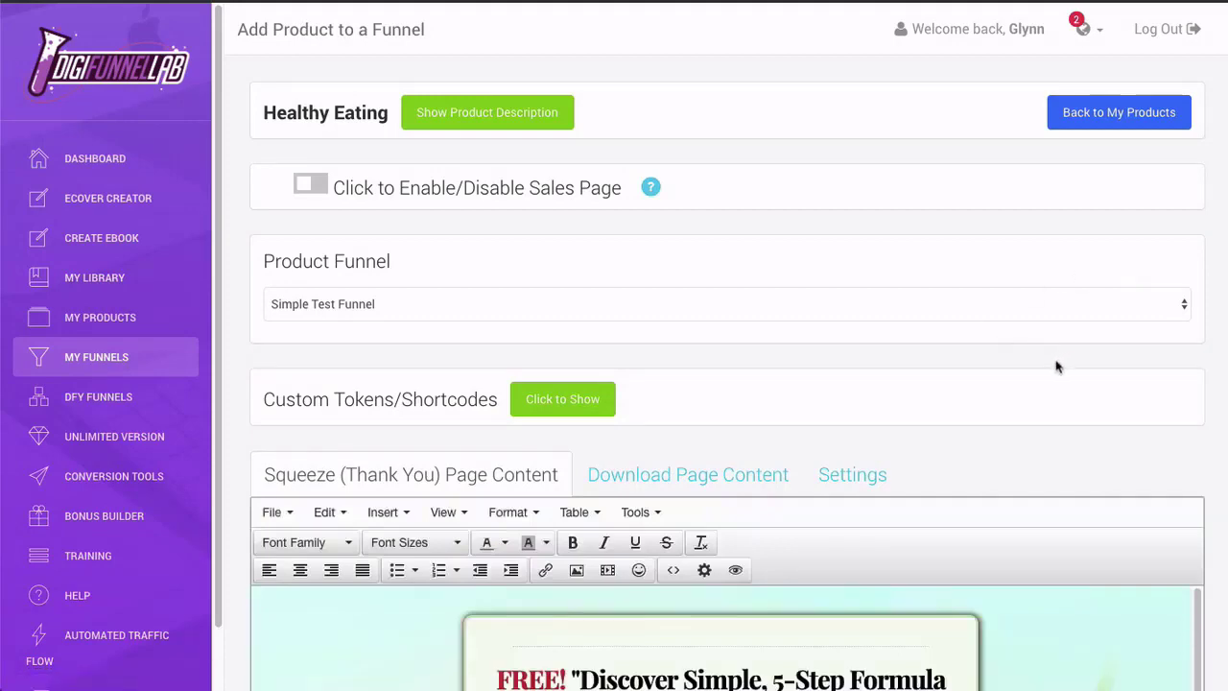
scroll(1057, 366, down, 3)
scroll(1058, 366, down, 1)
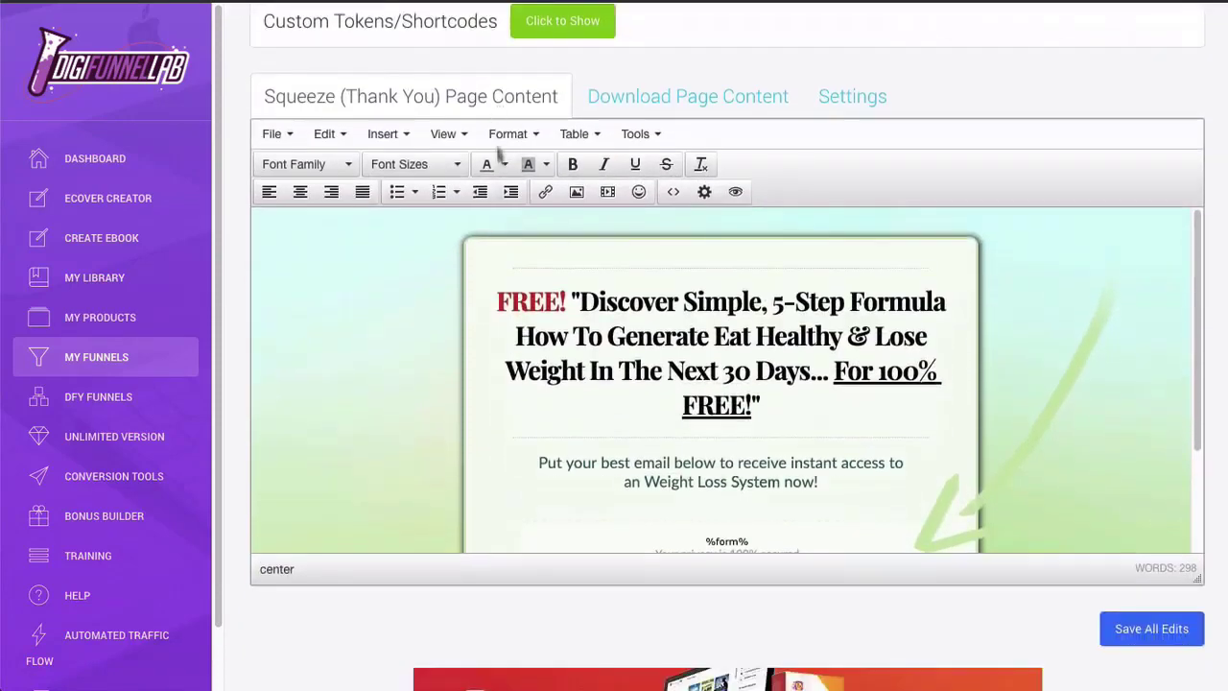
scroll(820, 219, down, 2)
scroll(821, 218, up, 2)
click(733, 104)
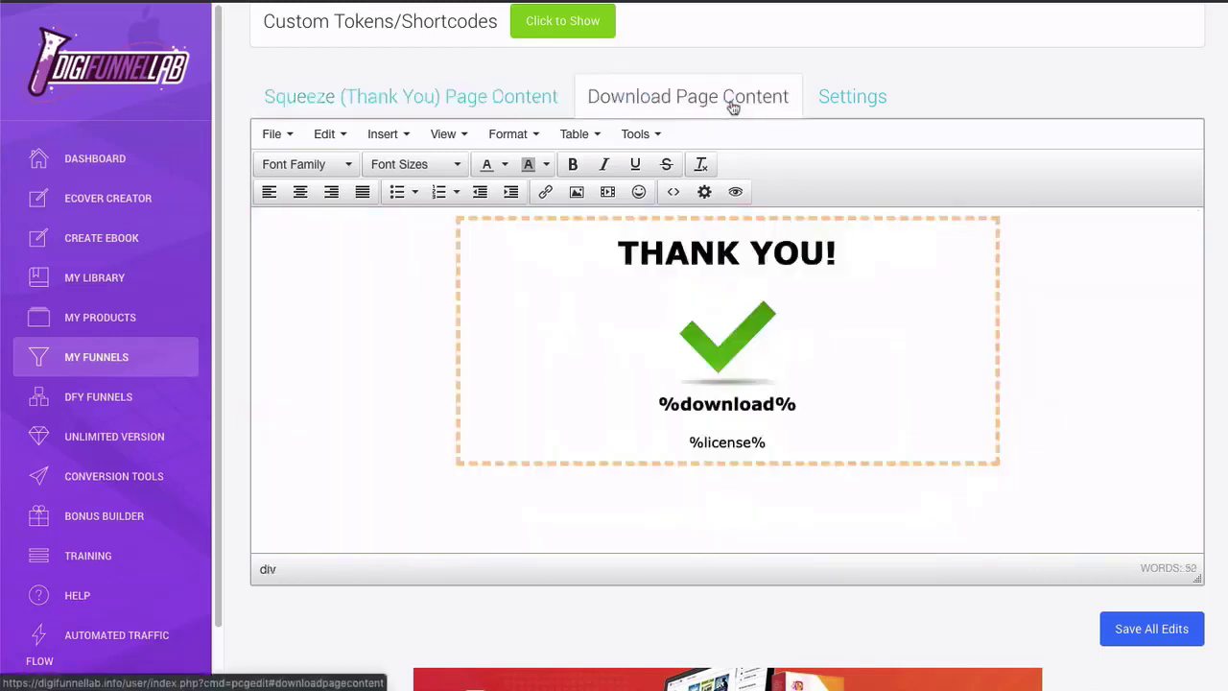
- Enter '**AR HERE' as the Autoresponder Form Code in the product's Settings
click(863, 103)
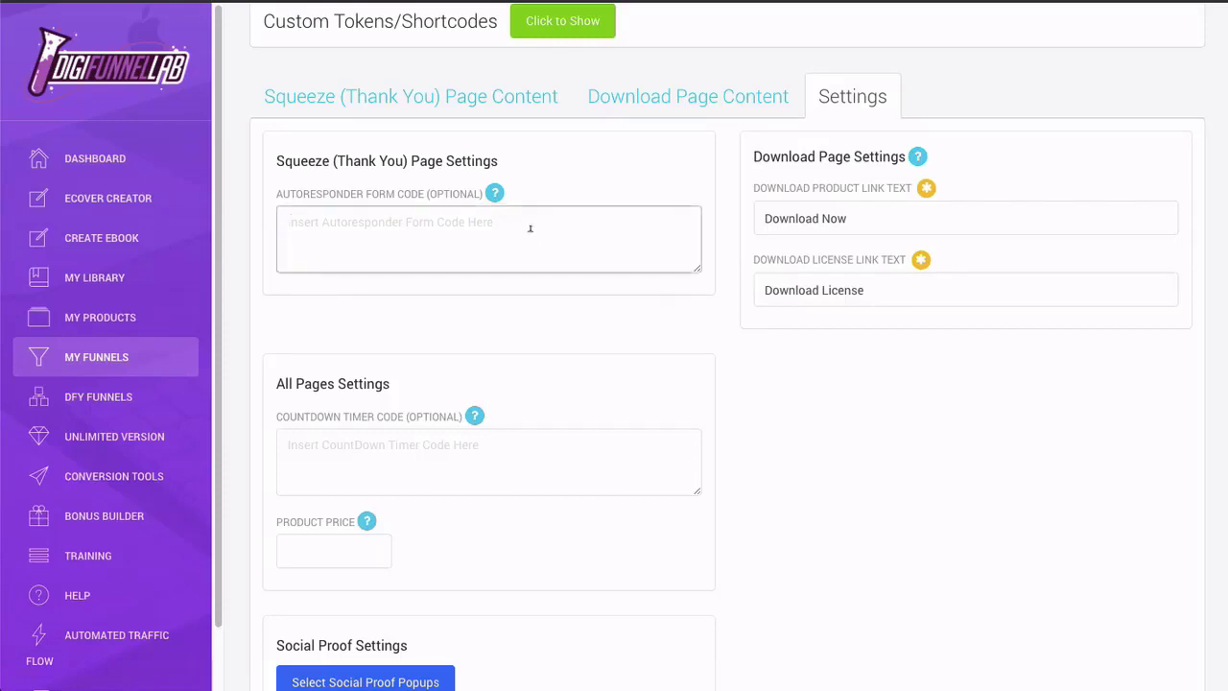
text(**)
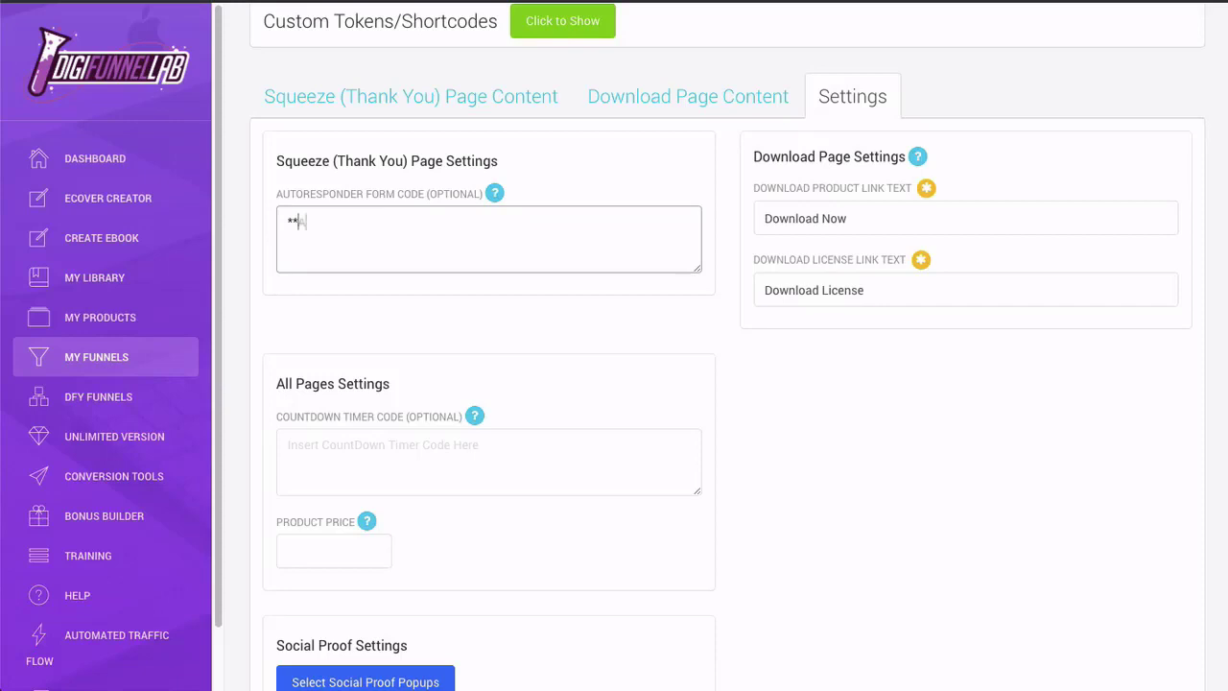
text(AR HERE)
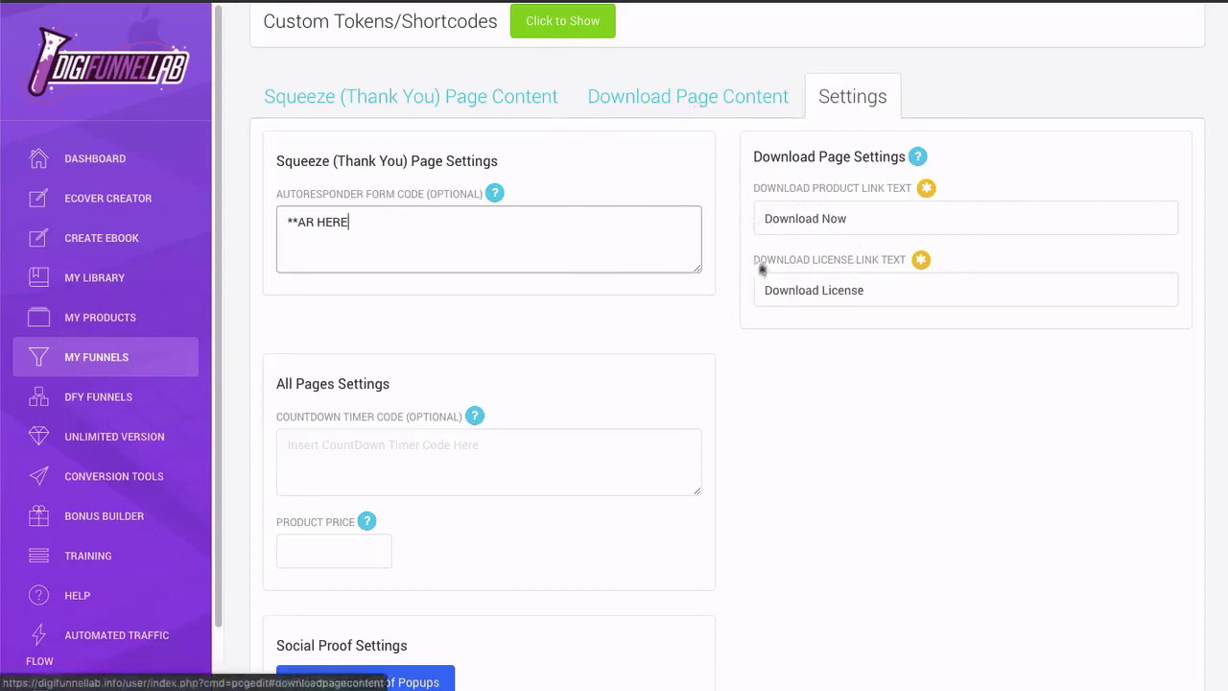
- Recheck the download page content, then go down the settings to Save All Edits
click(608, 106)
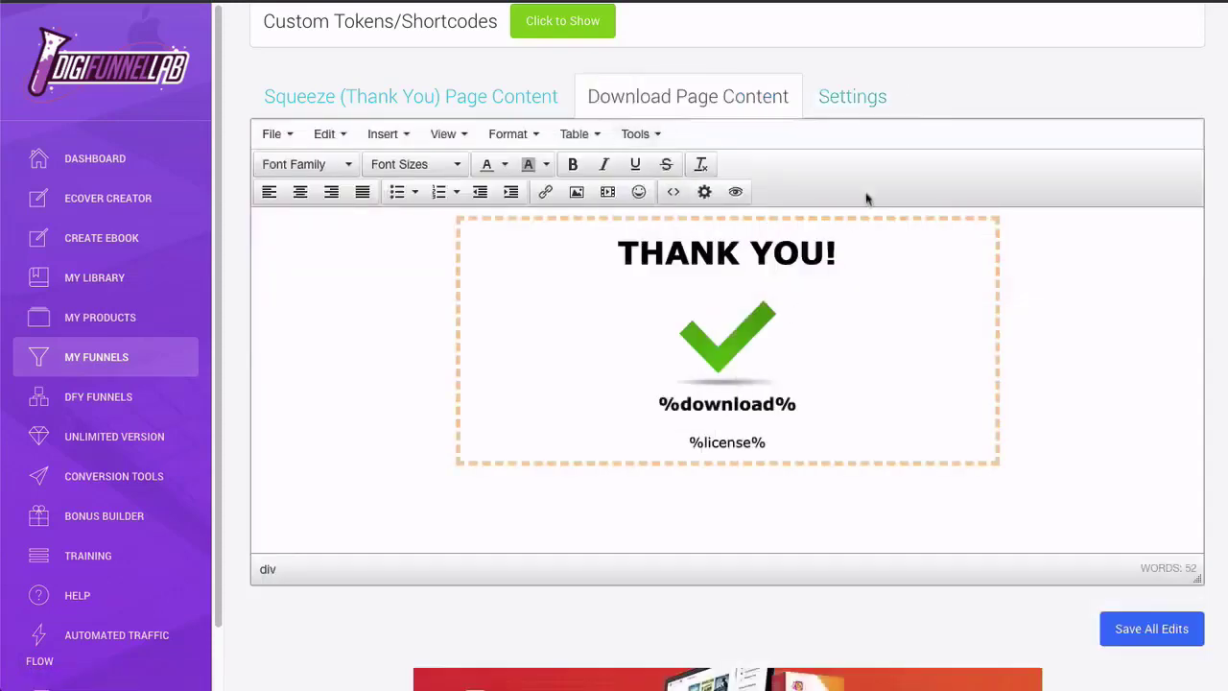
click(836, 114)
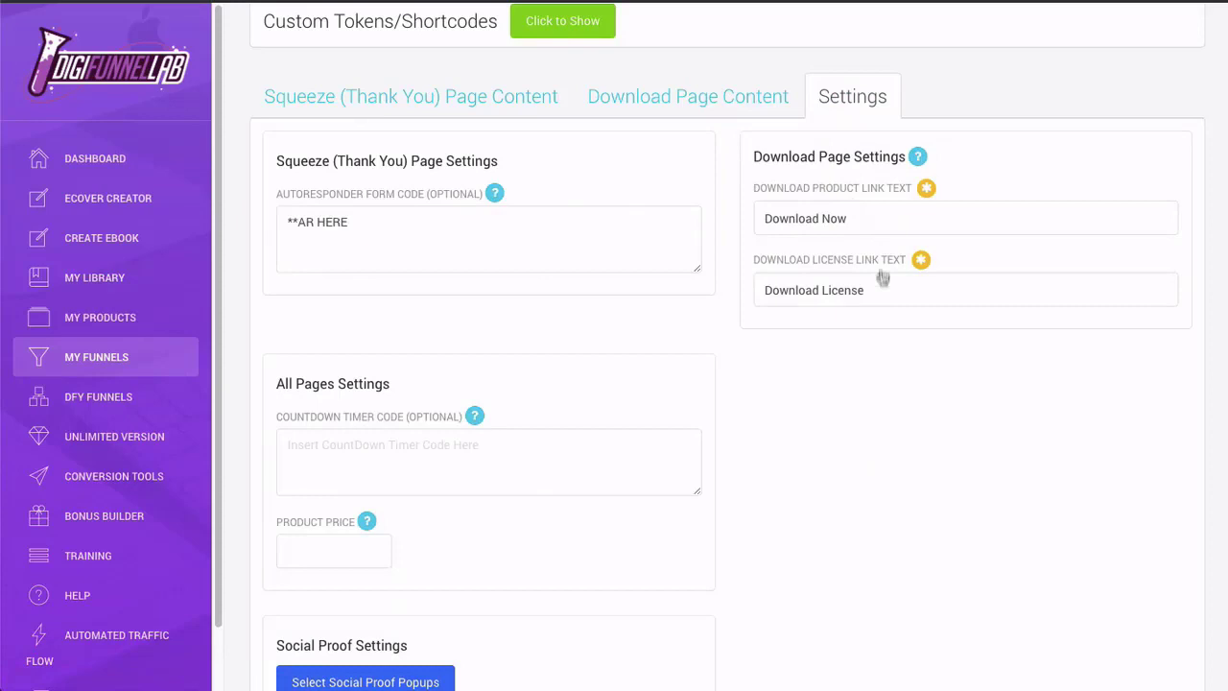
scroll(876, 286, down, 1)
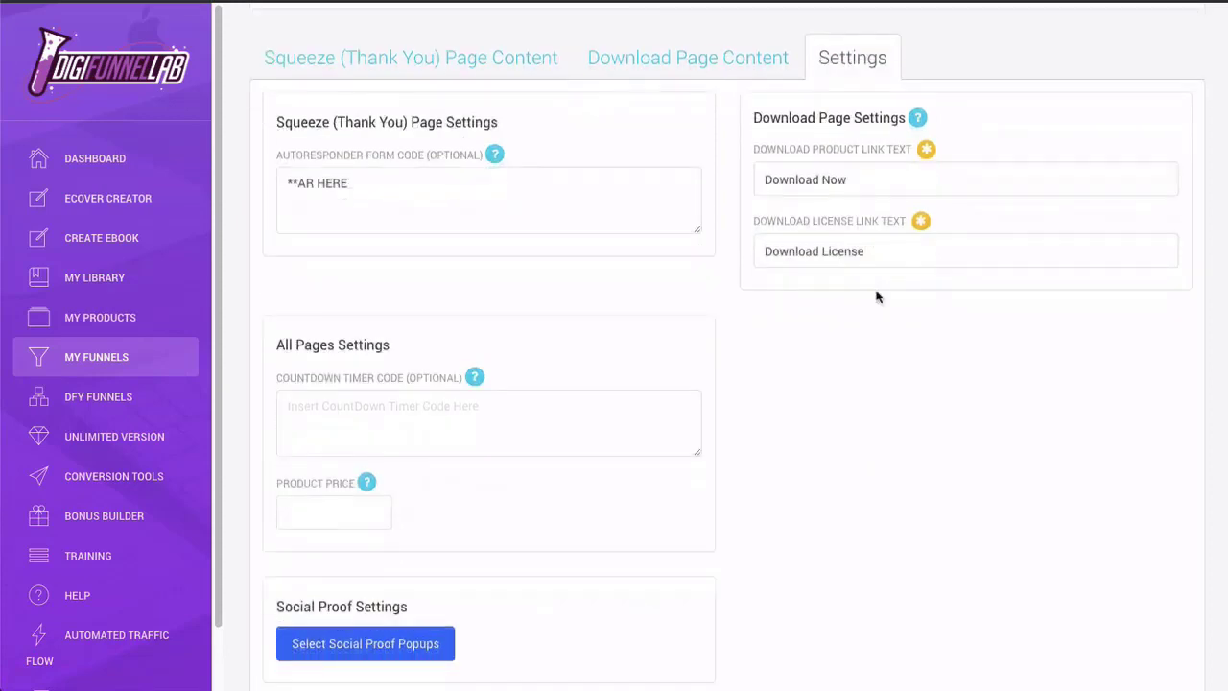
scroll(876, 297, down, 1)
scroll(876, 297, down, 4)
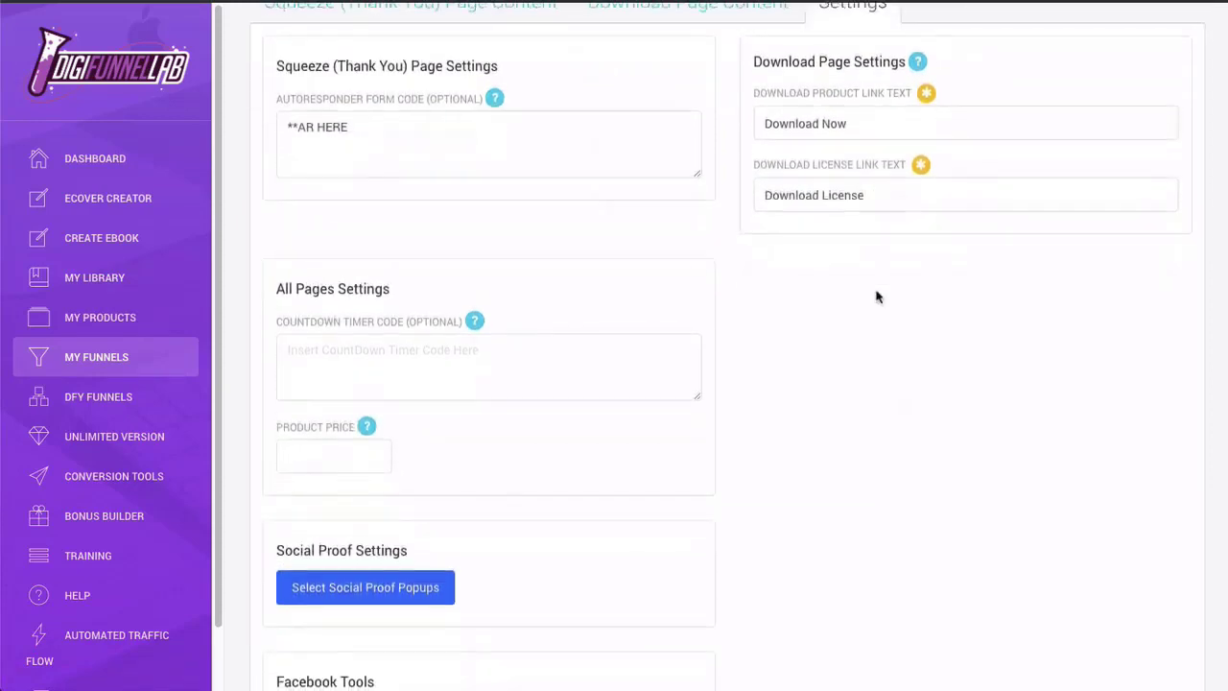
scroll(876, 296, up, 4)
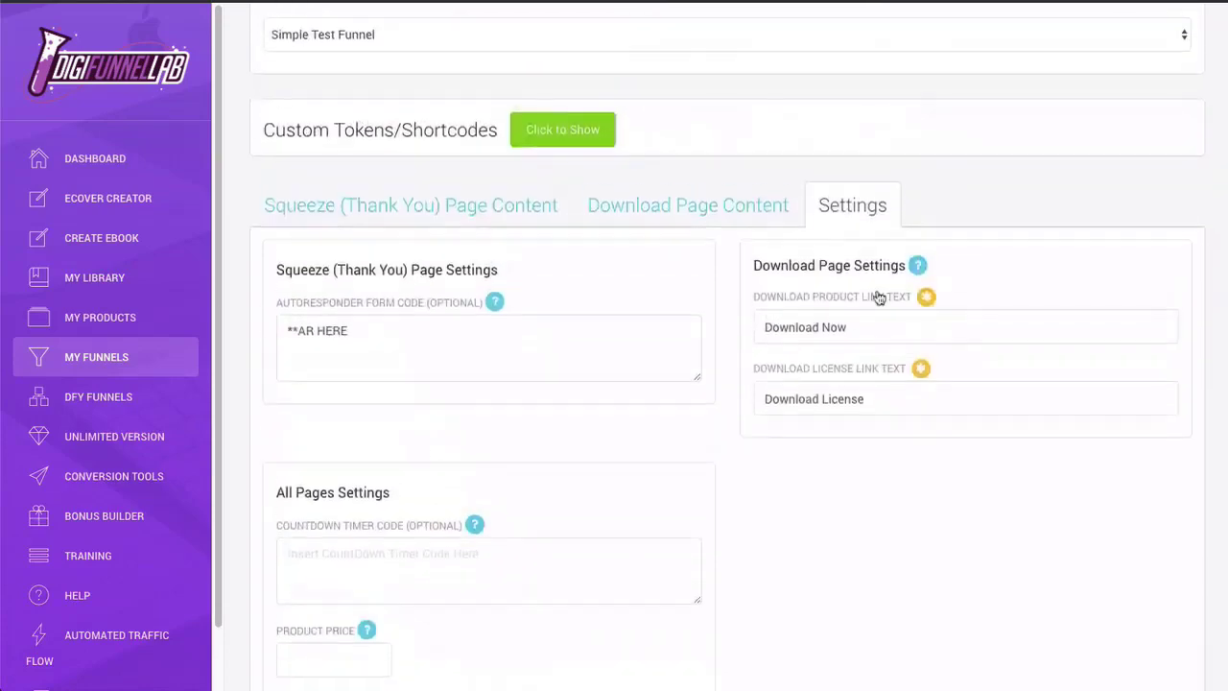
scroll(877, 294, up, 2)
scroll(877, 293, down, 2)
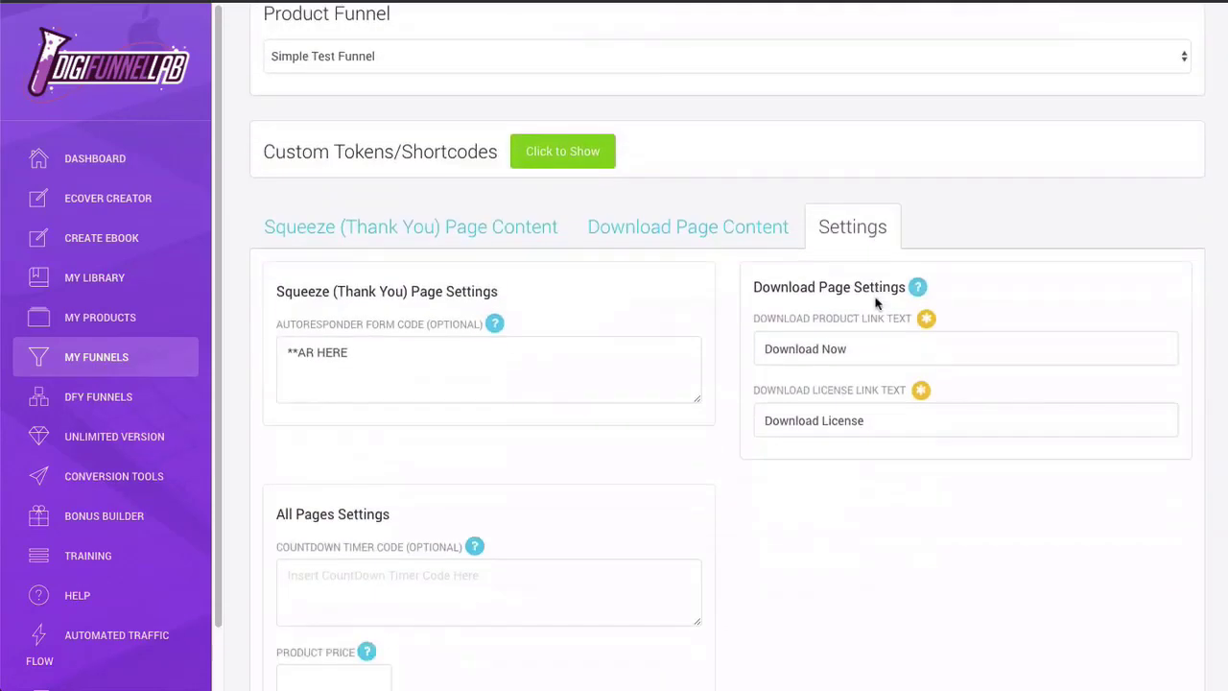
scroll(1071, 477, down, 4)
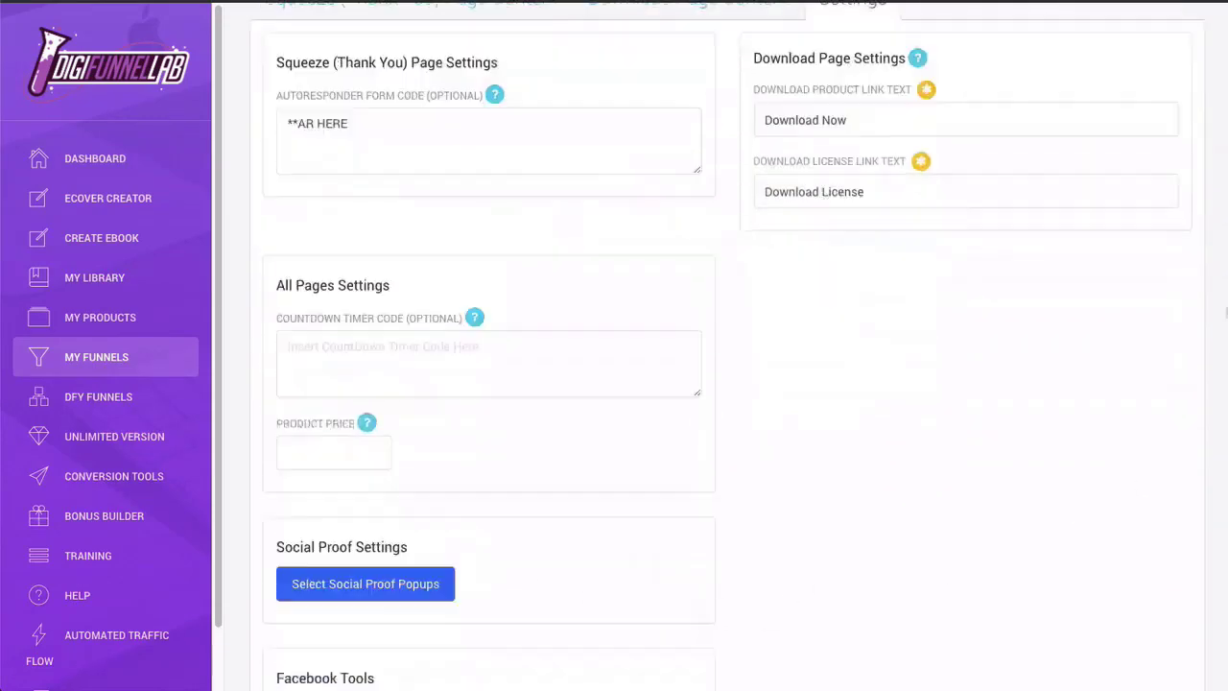
scroll(1071, 477, down, 2)
scroll(1199, 371, down, 5)
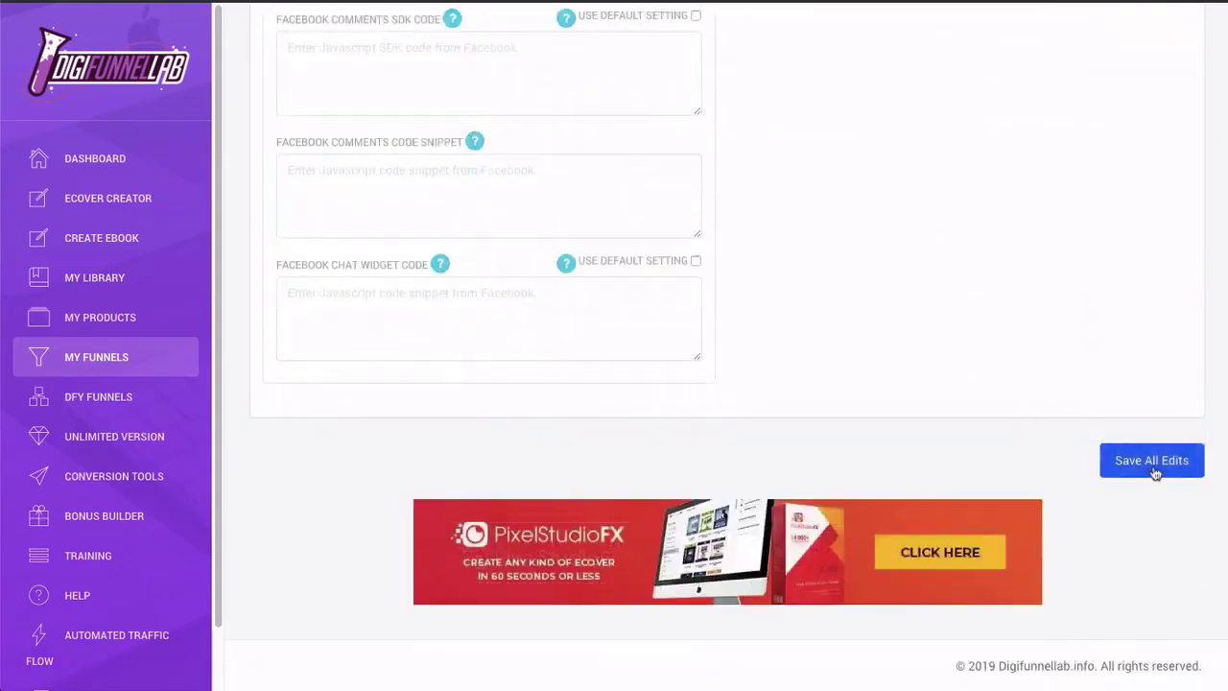
- Save the Healthy Eating edits, review Settings, and save again until Changes saved appears
click(1155, 462)
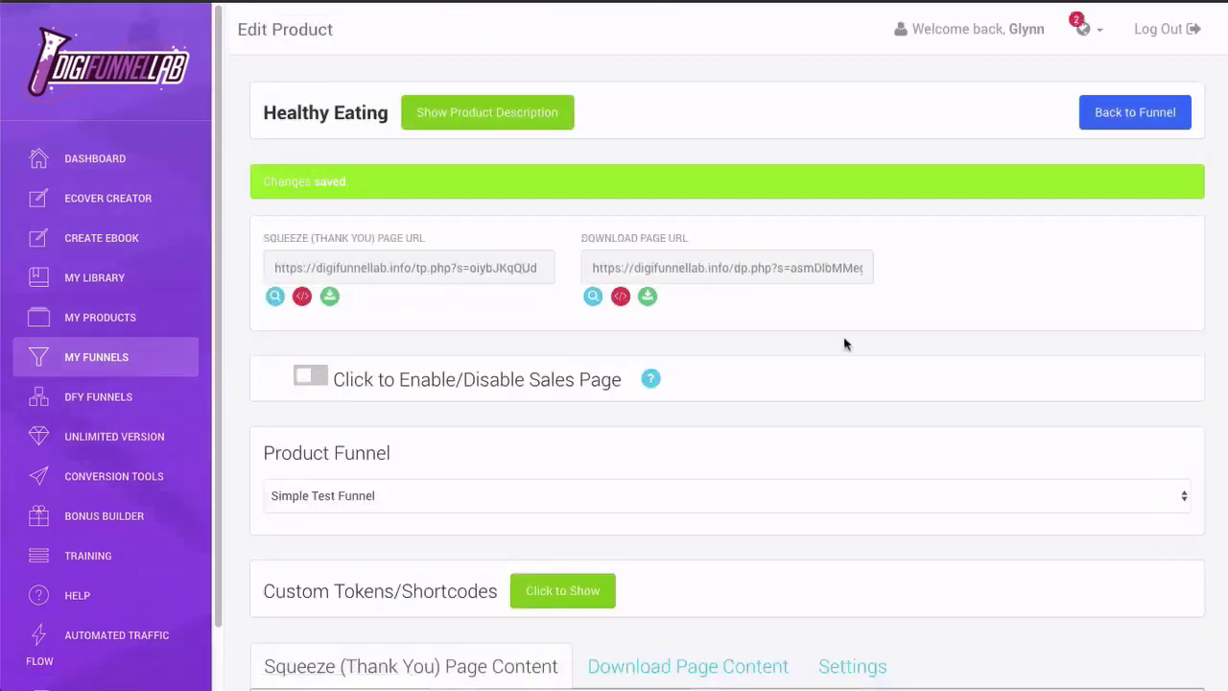
scroll(845, 343, down, 4)
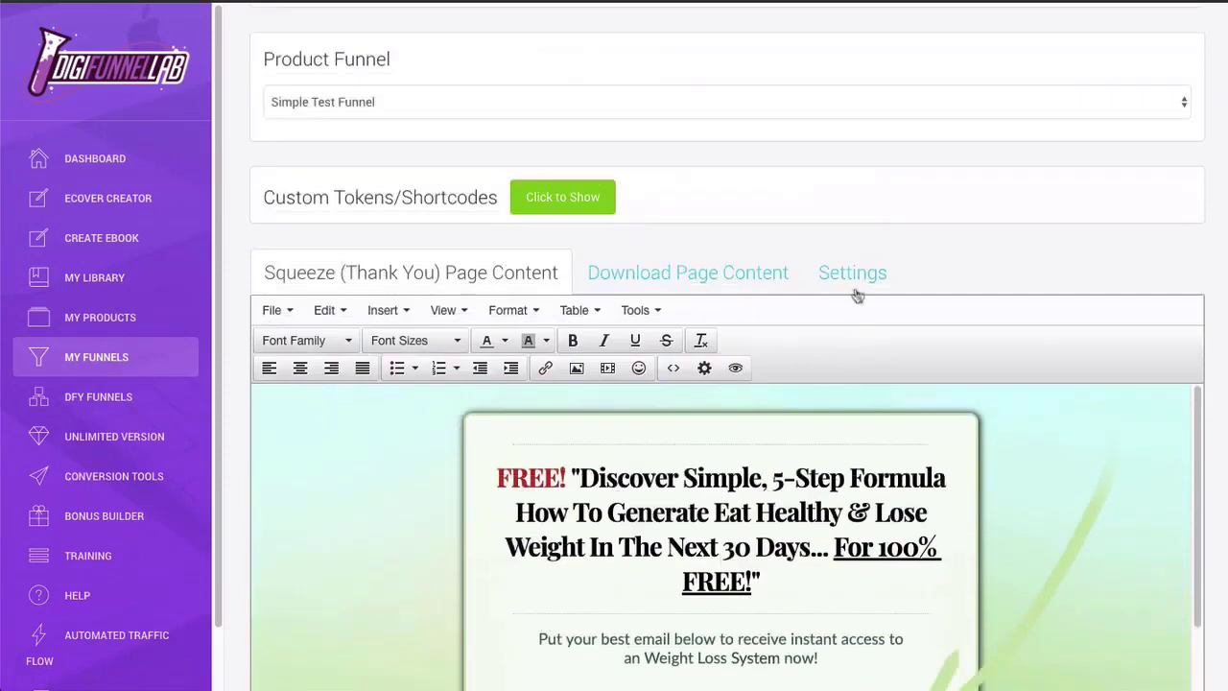
click(855, 279)
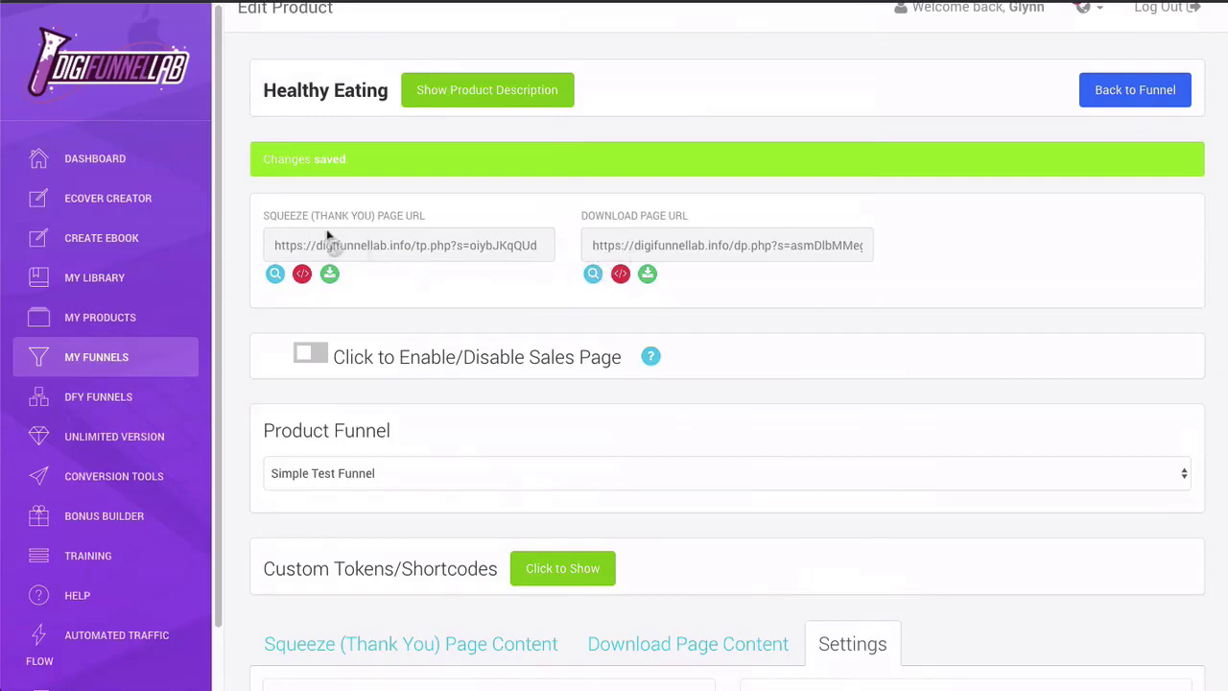
scroll(847, 288, down, 10)
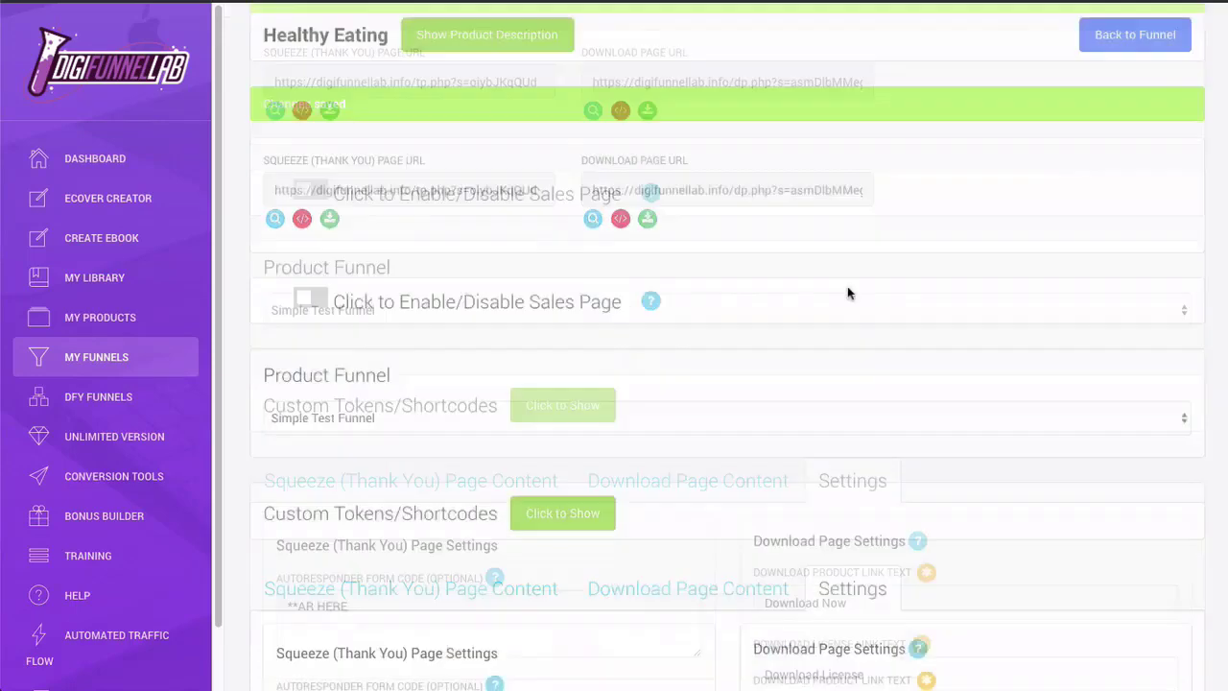
scroll(847, 303, up, 10)
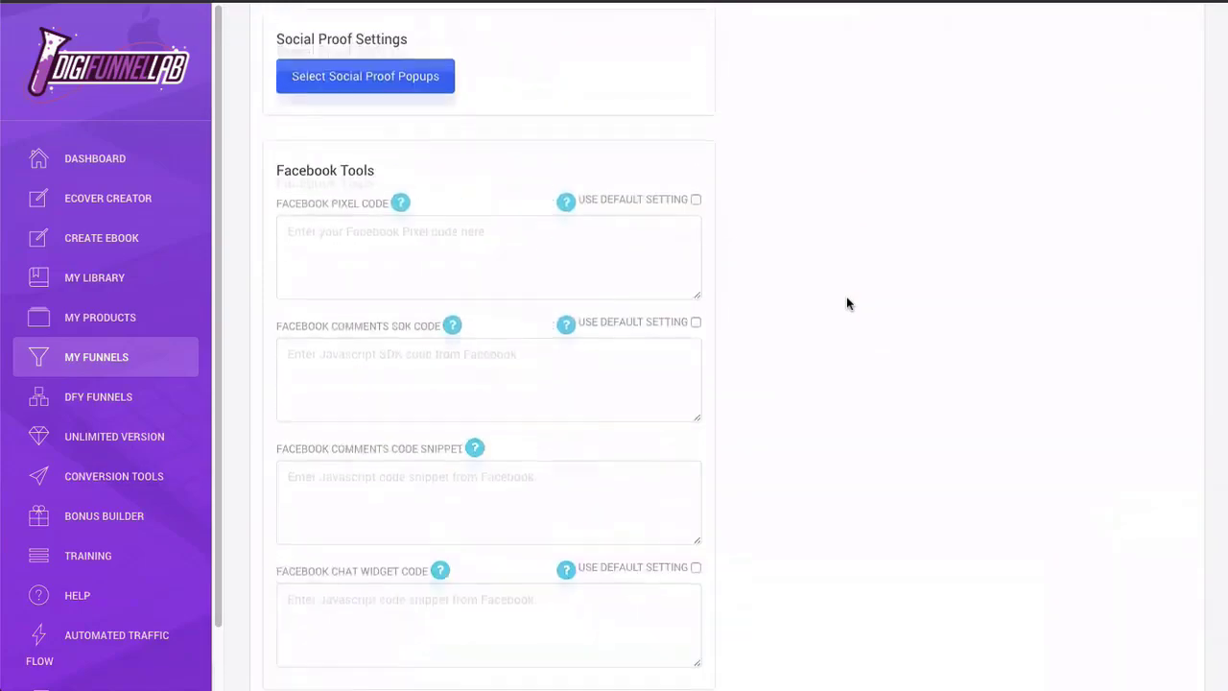
scroll(848, 307, down, 10)
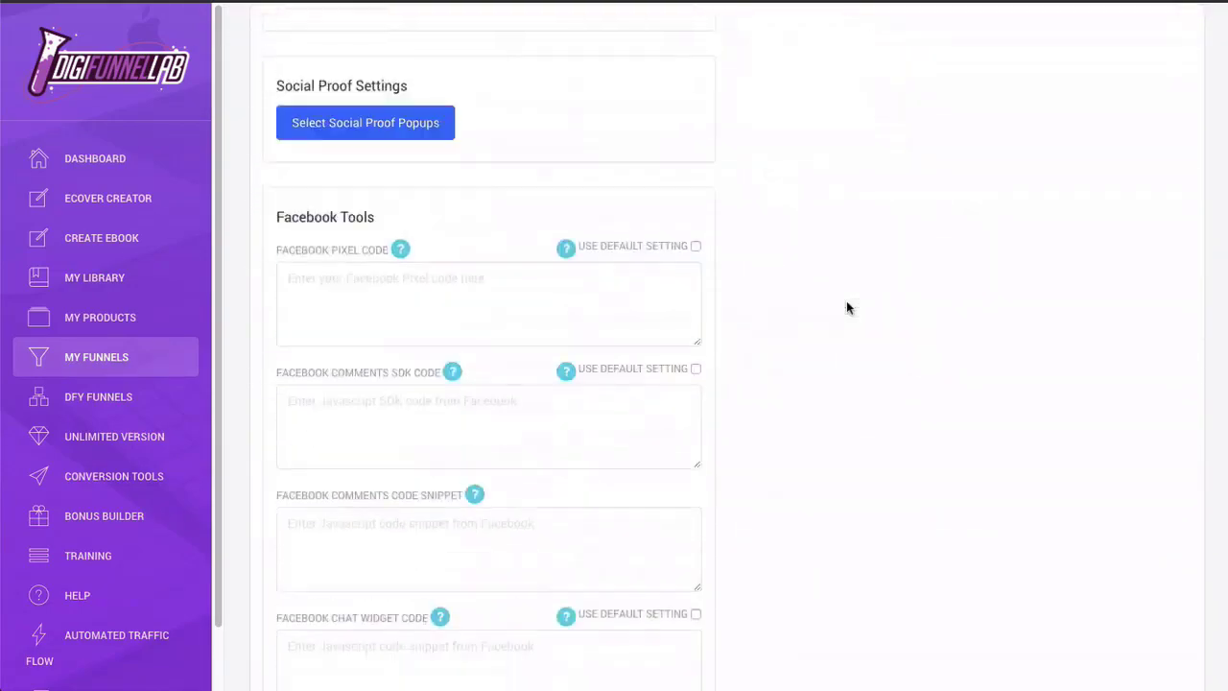
scroll(847, 313, up, 5)
scroll(1113, 521, down, 5)
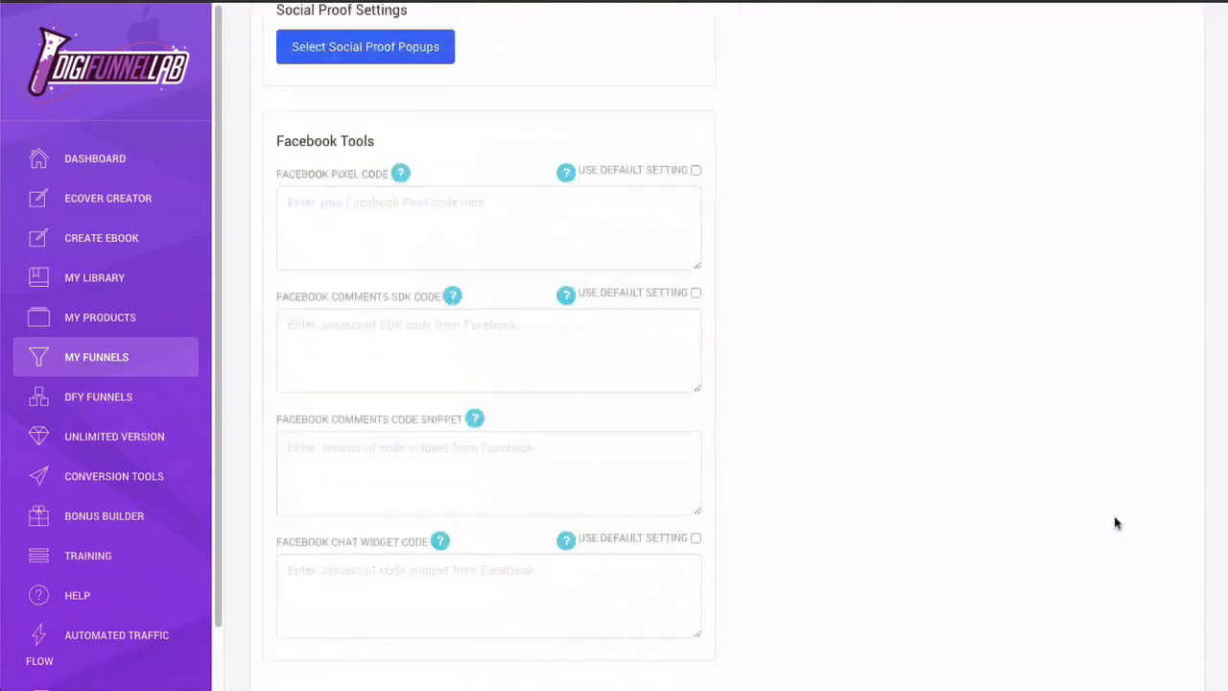
click(1147, 513)
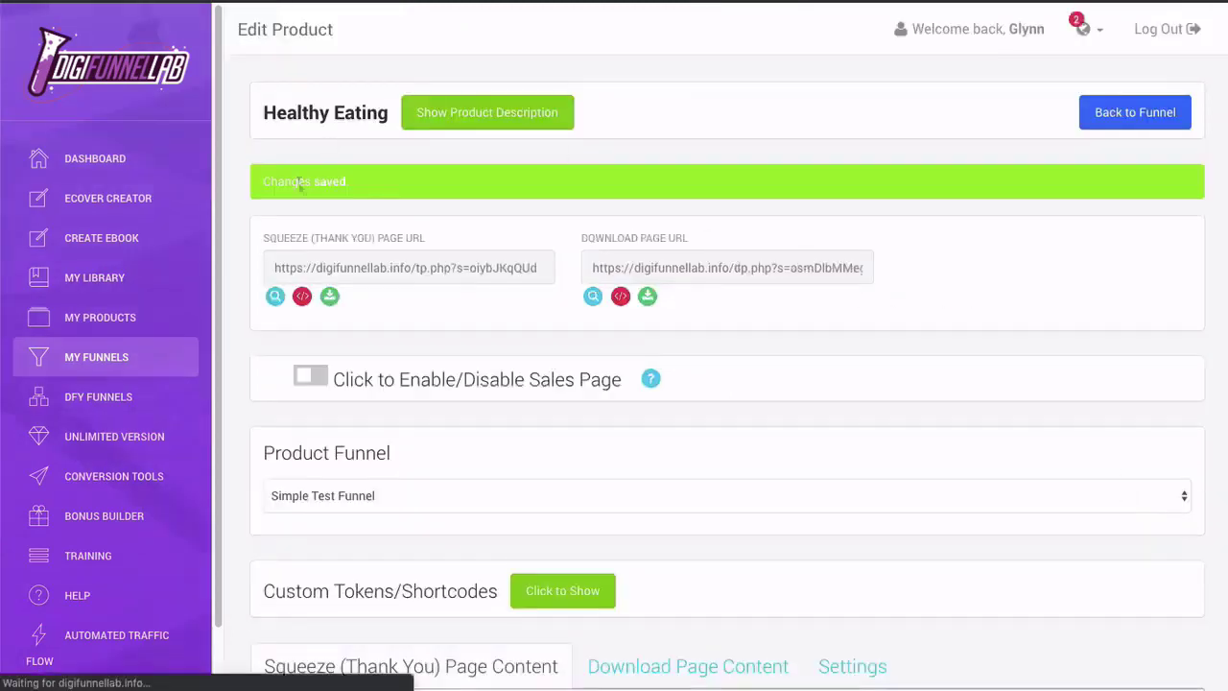
- Return to Simple Test Funnel's product list and open the Database Products page
click(1133, 116)
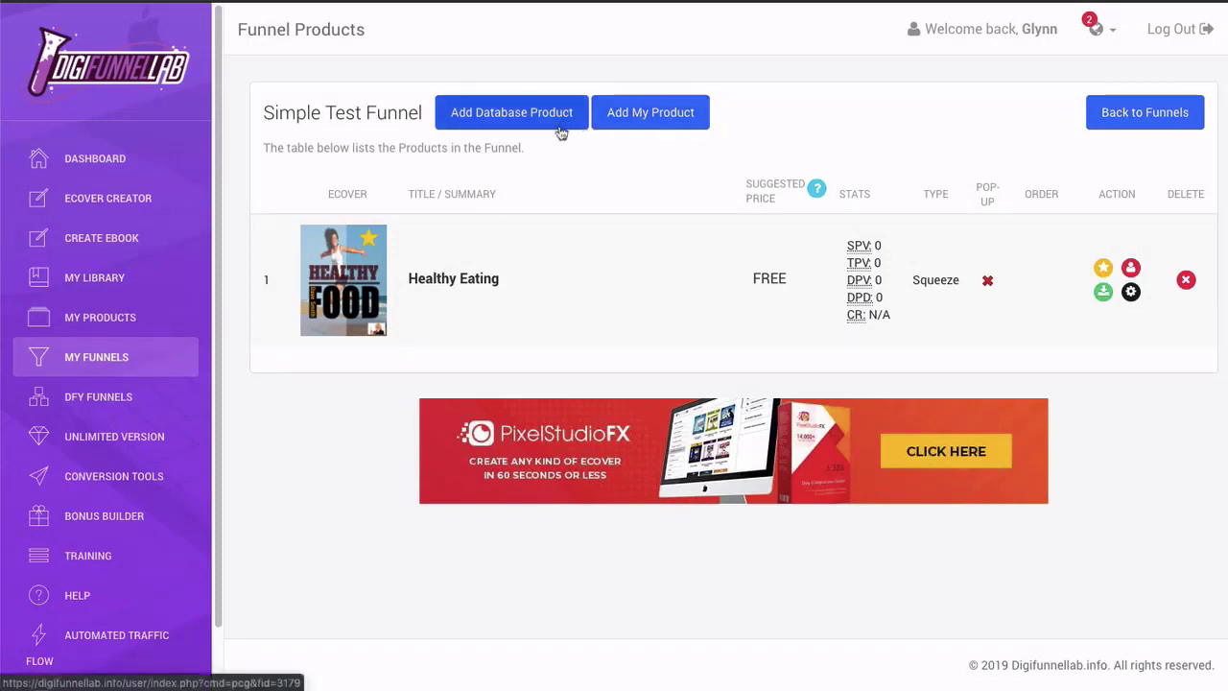
click(470, 113)
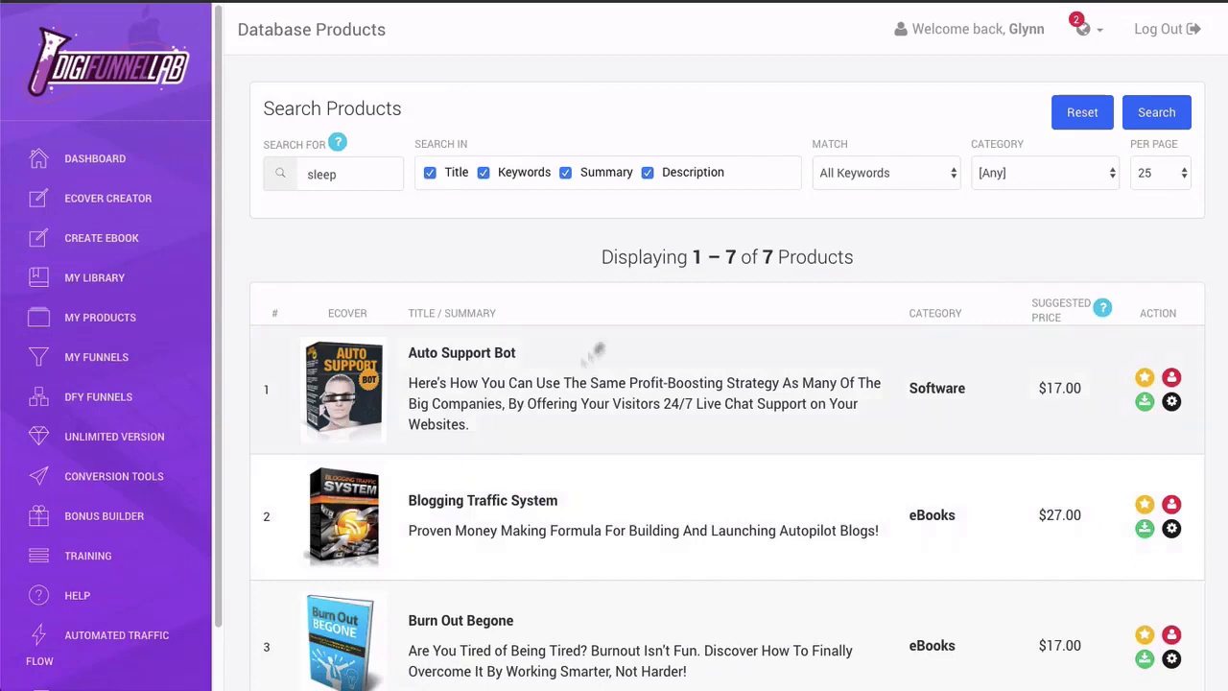
- Search the product database for 'lose weight' and add Weight Loss Kickstart to a funnel
double_click(361, 172)
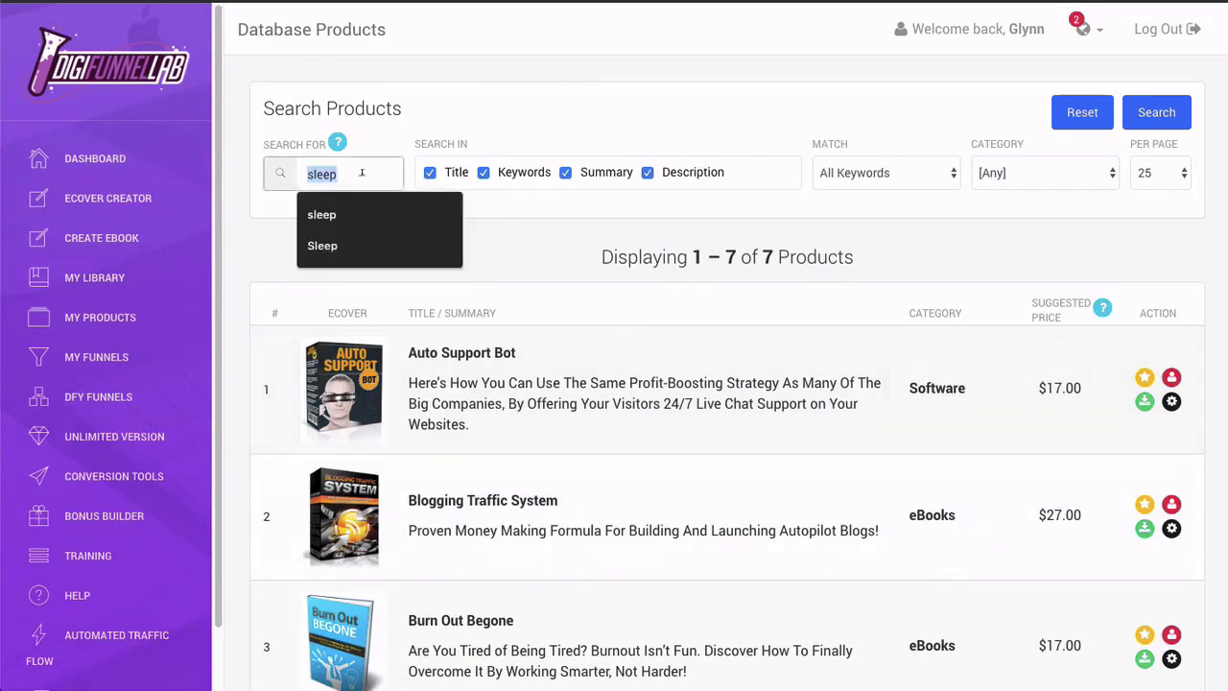
text(lo)
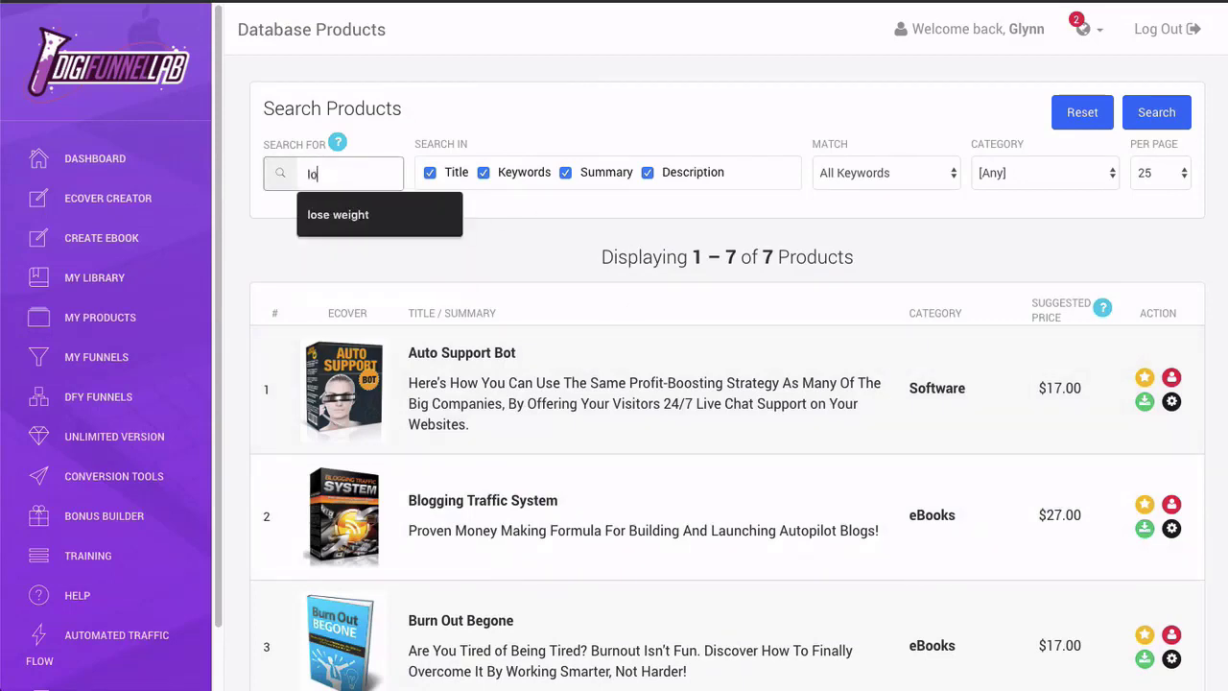
text(se weight)
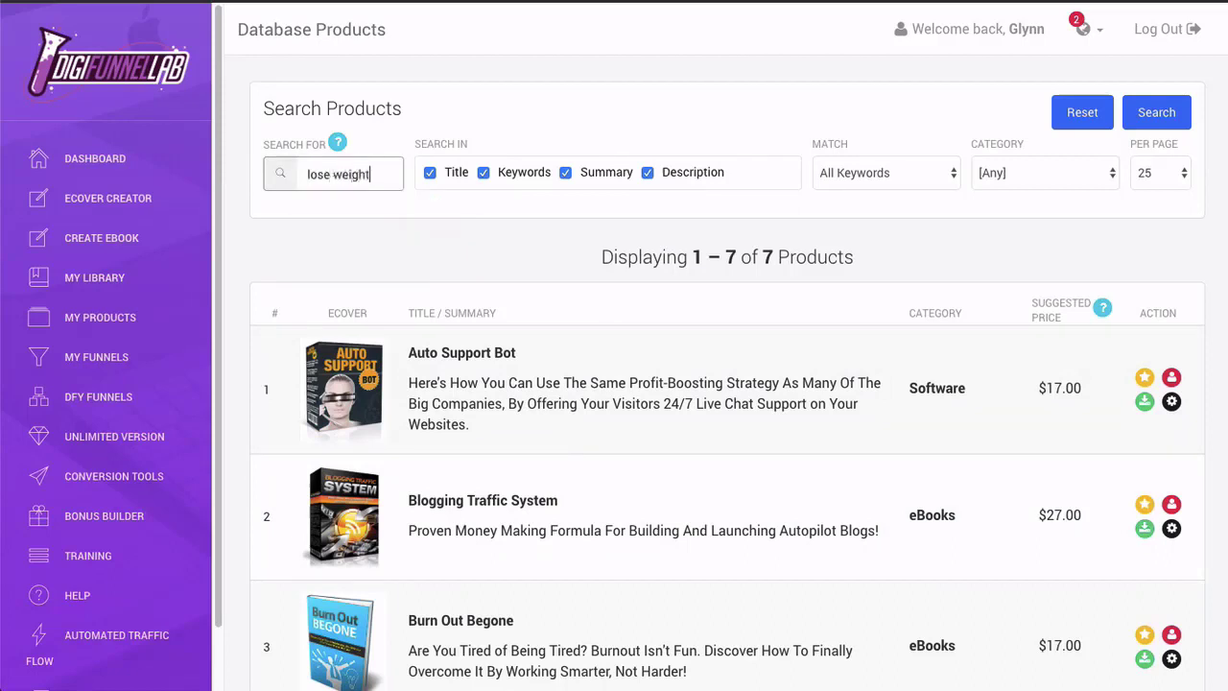
key(Return)
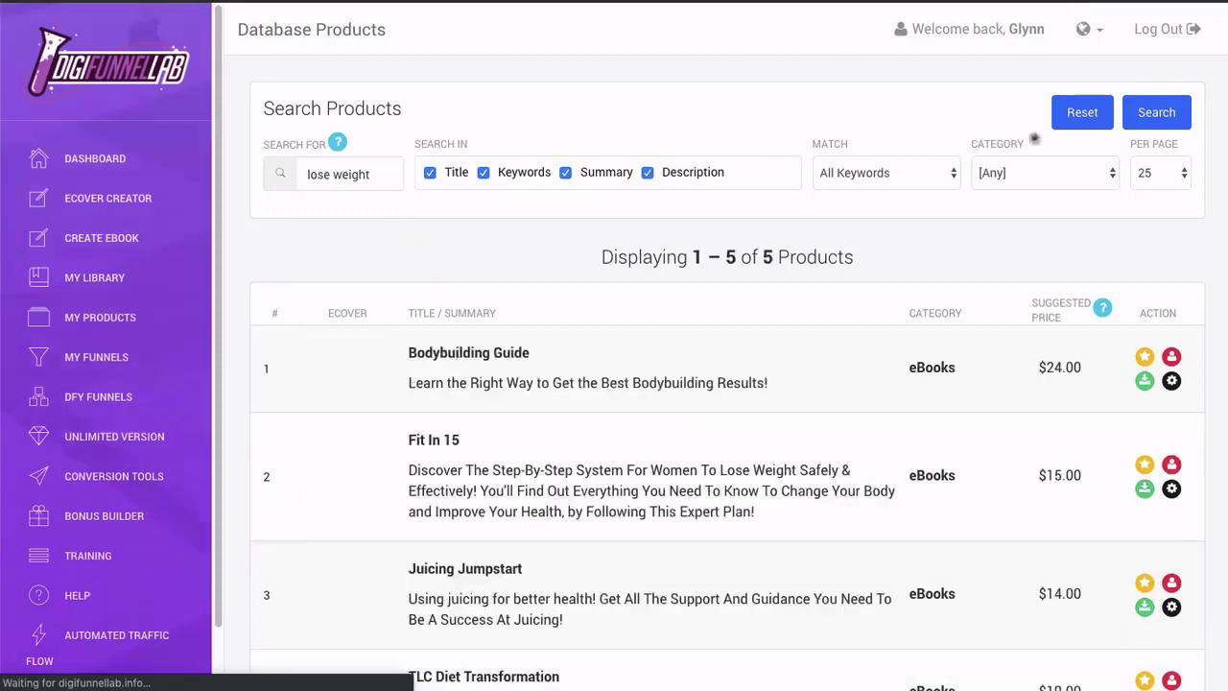
scroll(632, 321, down, 3)
scroll(631, 322, down, 2)
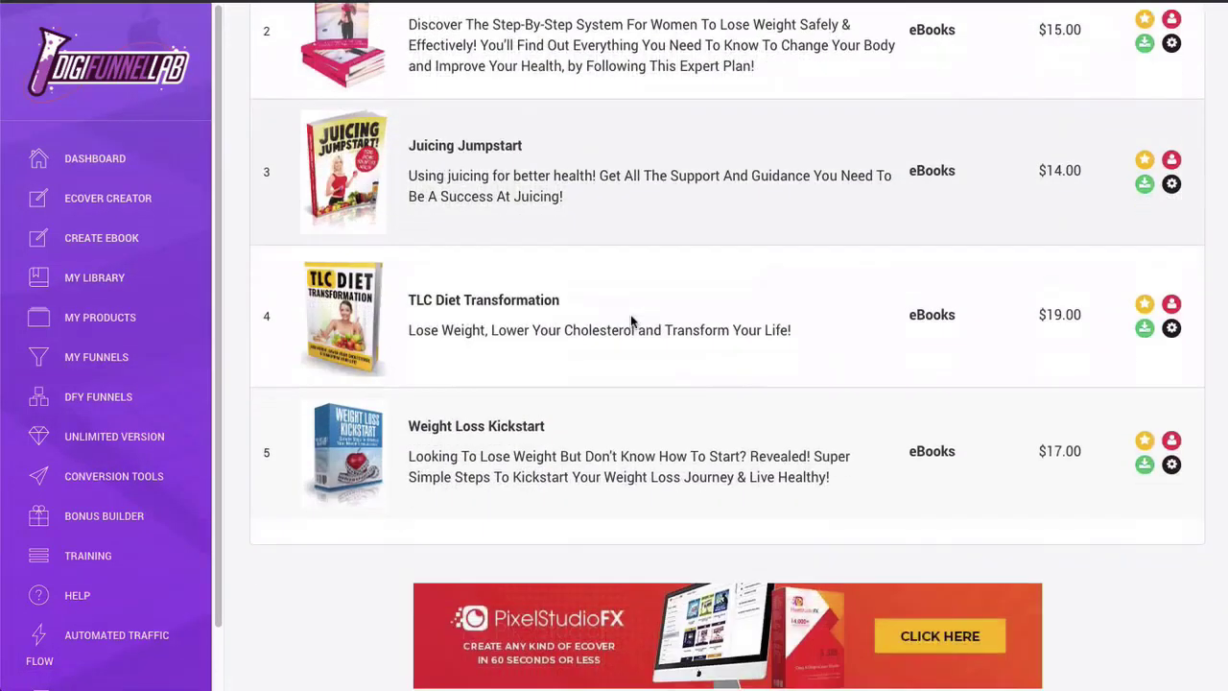
scroll(631, 322, down, 1)
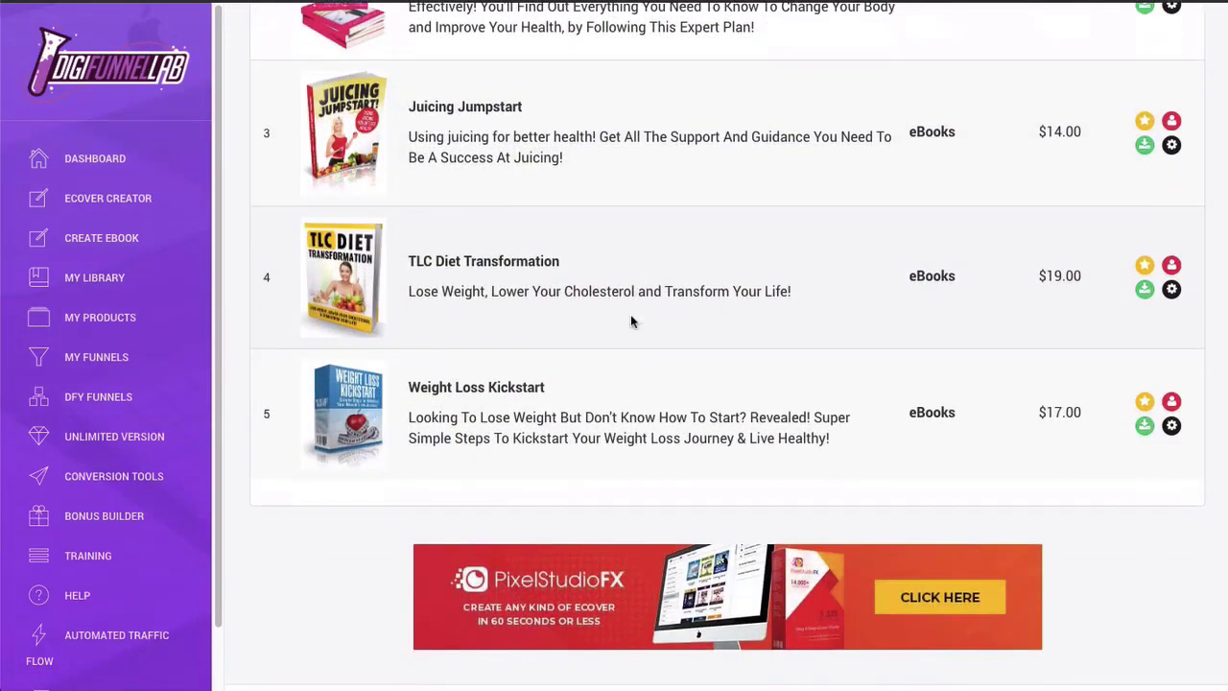
click(1172, 428)
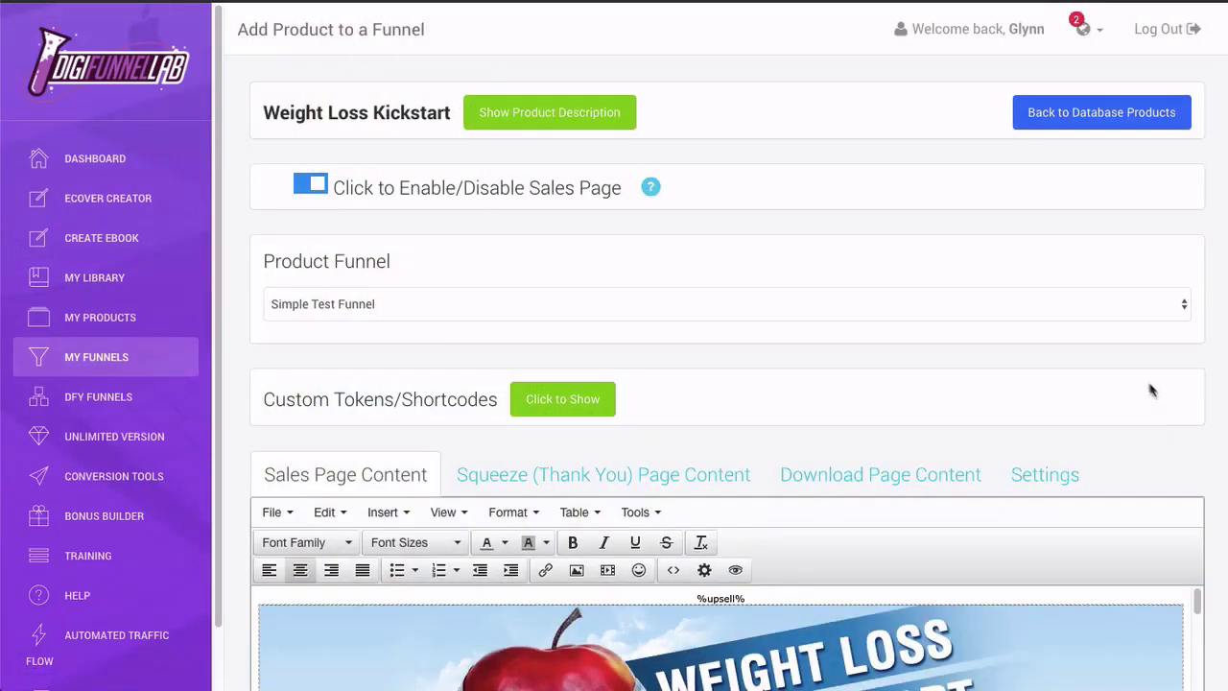
- In Settings, enter the placeholder '<** ADD BUY BUTTON HER' as the Buy Button Code
scroll(383, 283, down, 10)
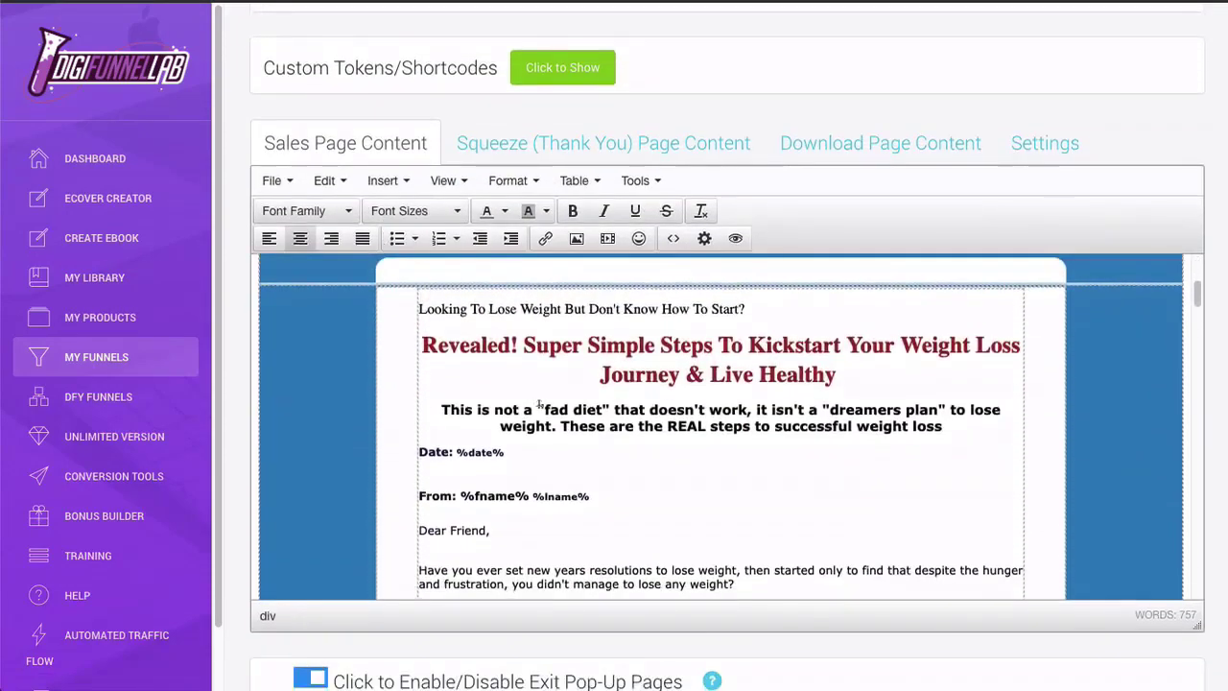
scroll(538, 403, up, 3)
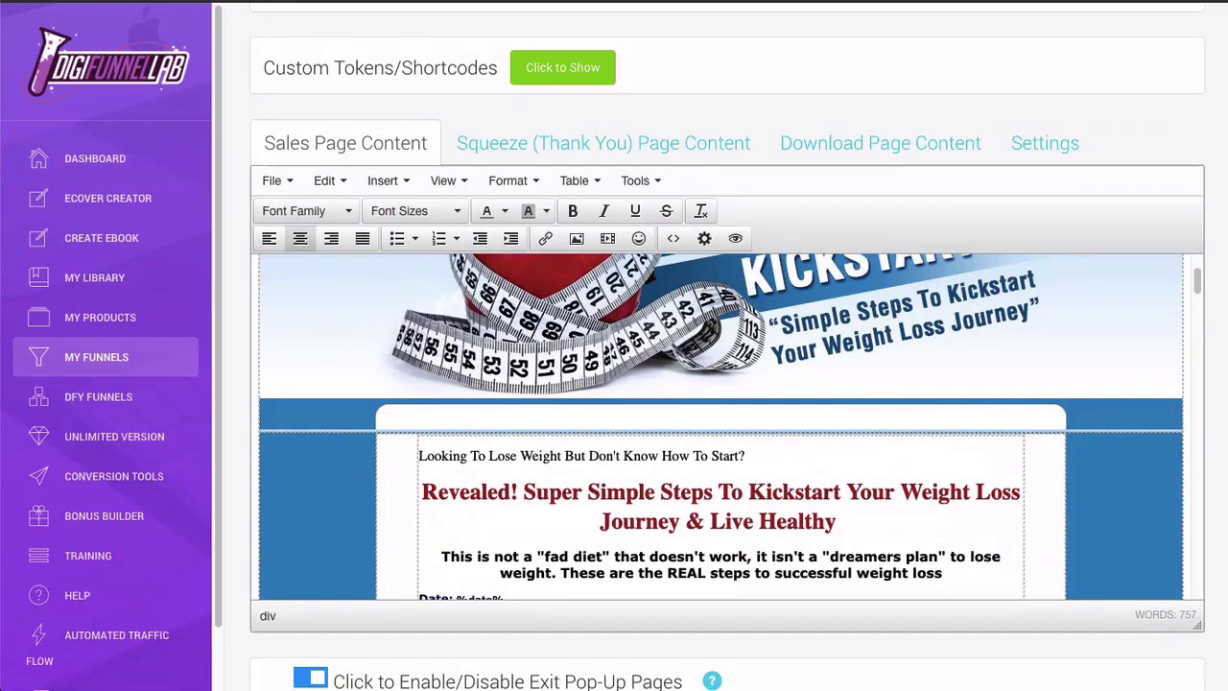
click(1037, 145)
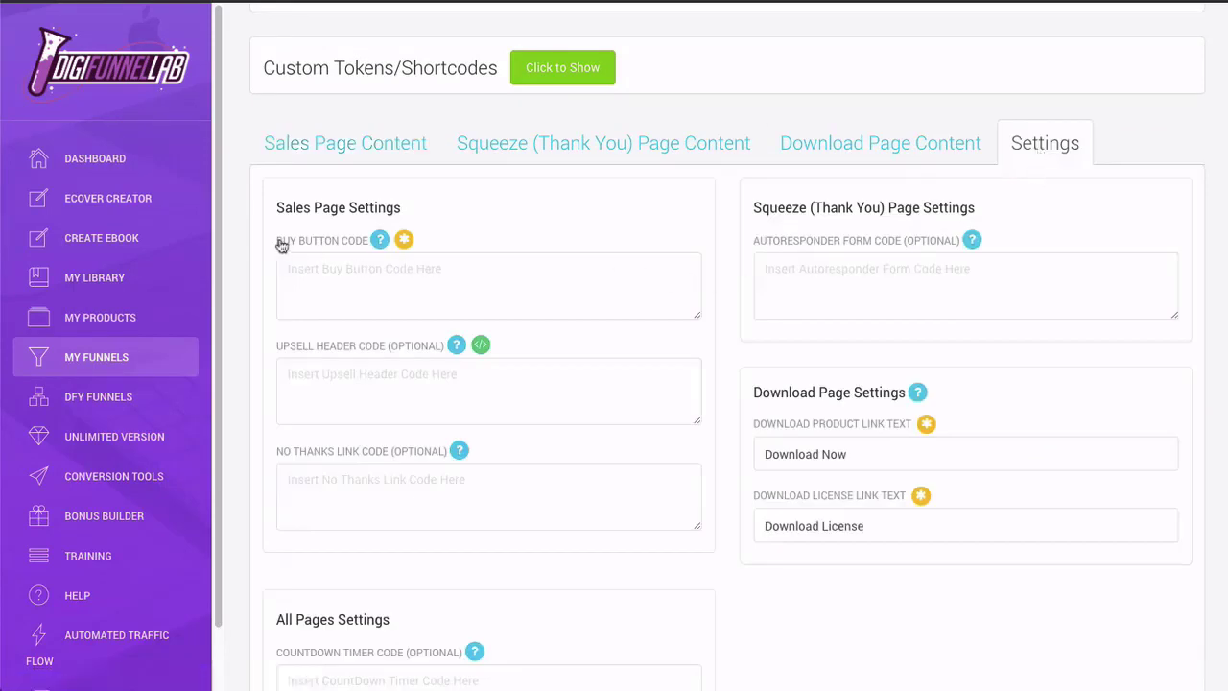
click(378, 292)
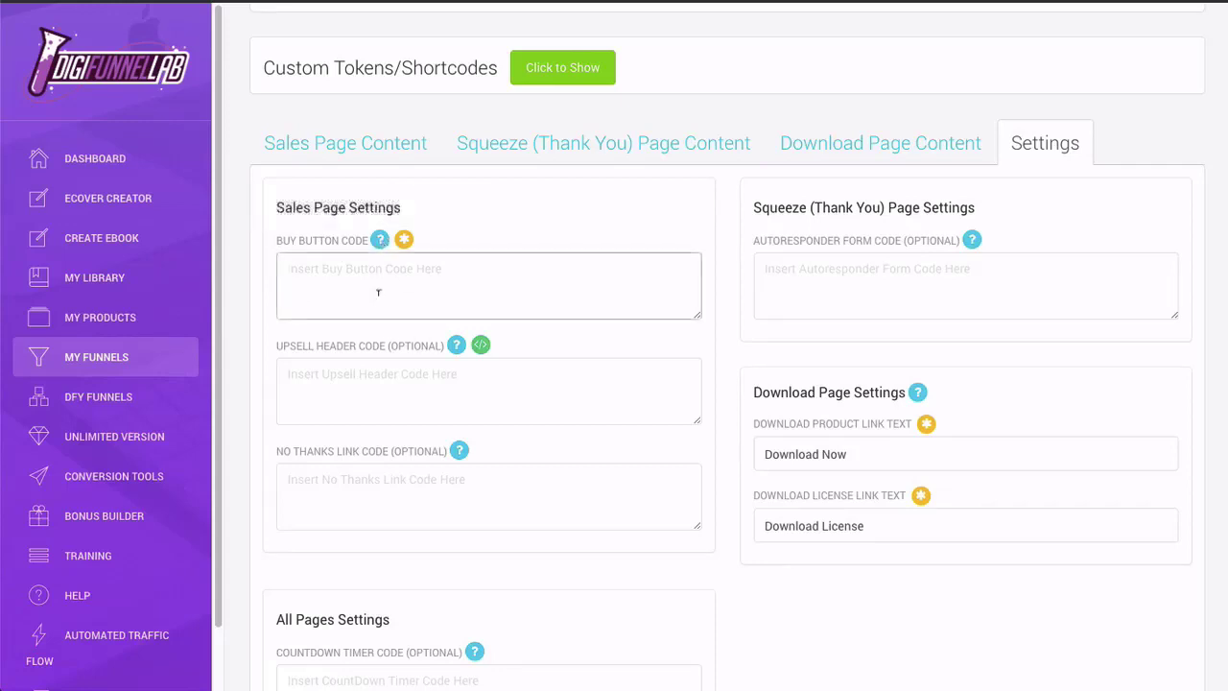
text(<)
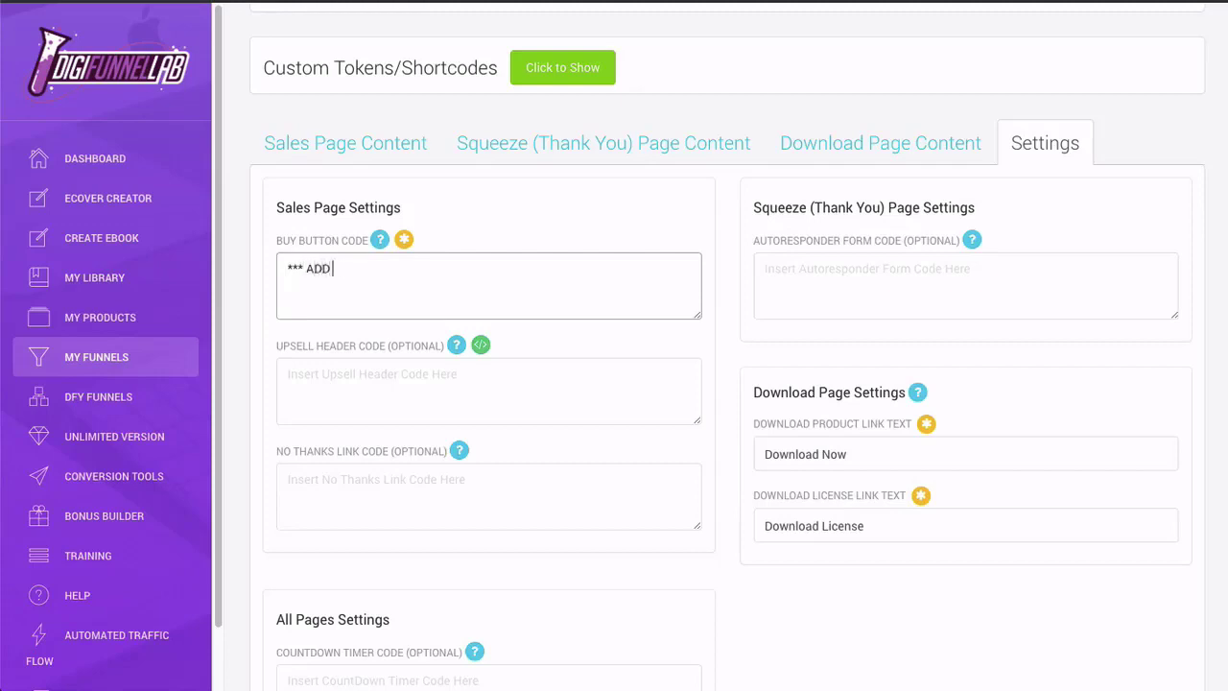
text(** ADD BUY BUTTON HERE)
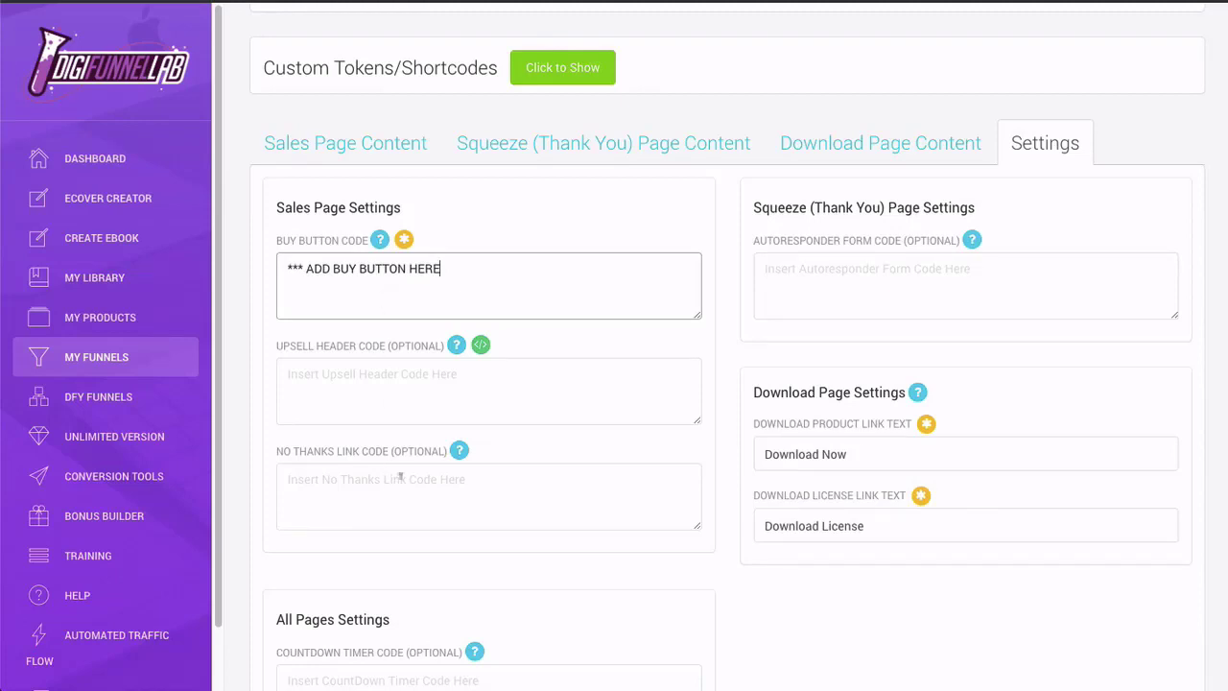
- Switch off Enable/Disable Exit Pop-Up Pages in Weight Loss Kickstart's Exit Pop-Up Settings
scroll(400, 477, down, 6)
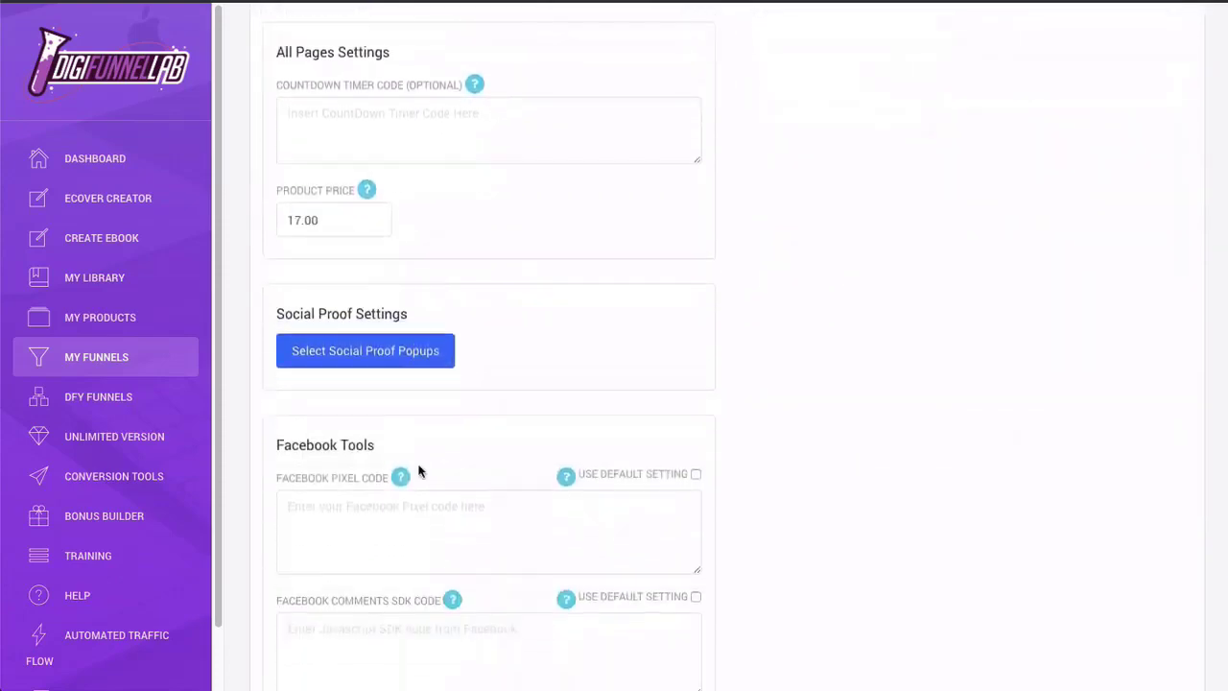
scroll(393, 377, down, 5)
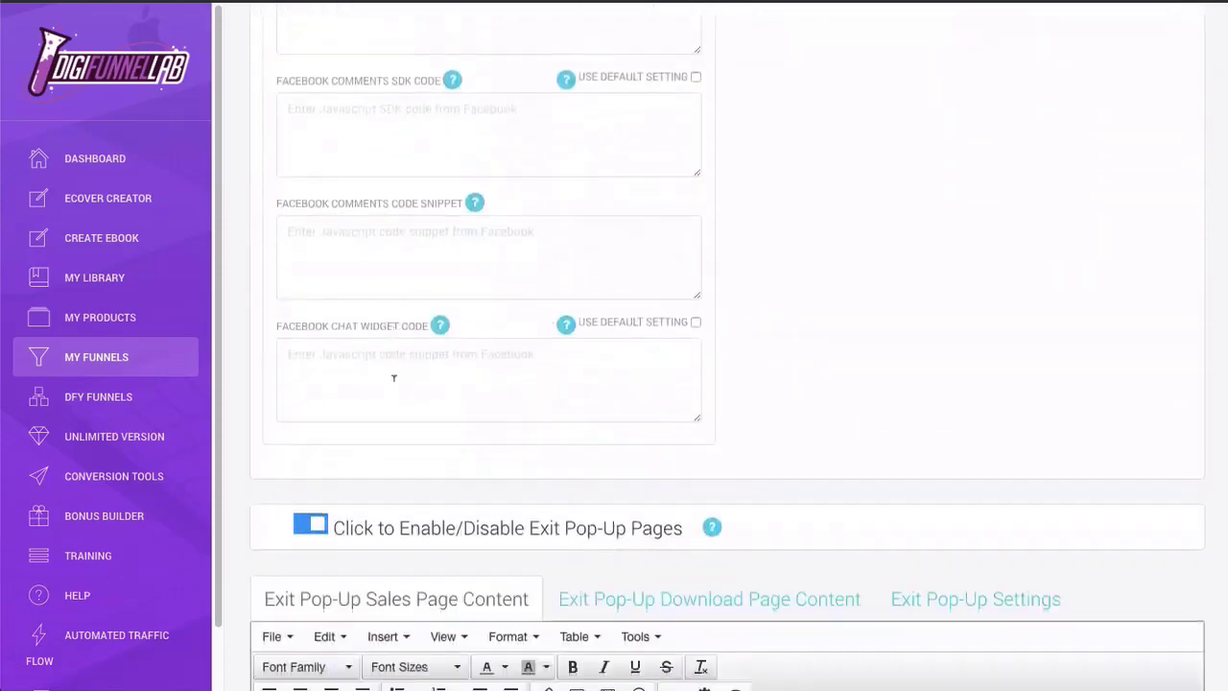
scroll(393, 378, down, 2)
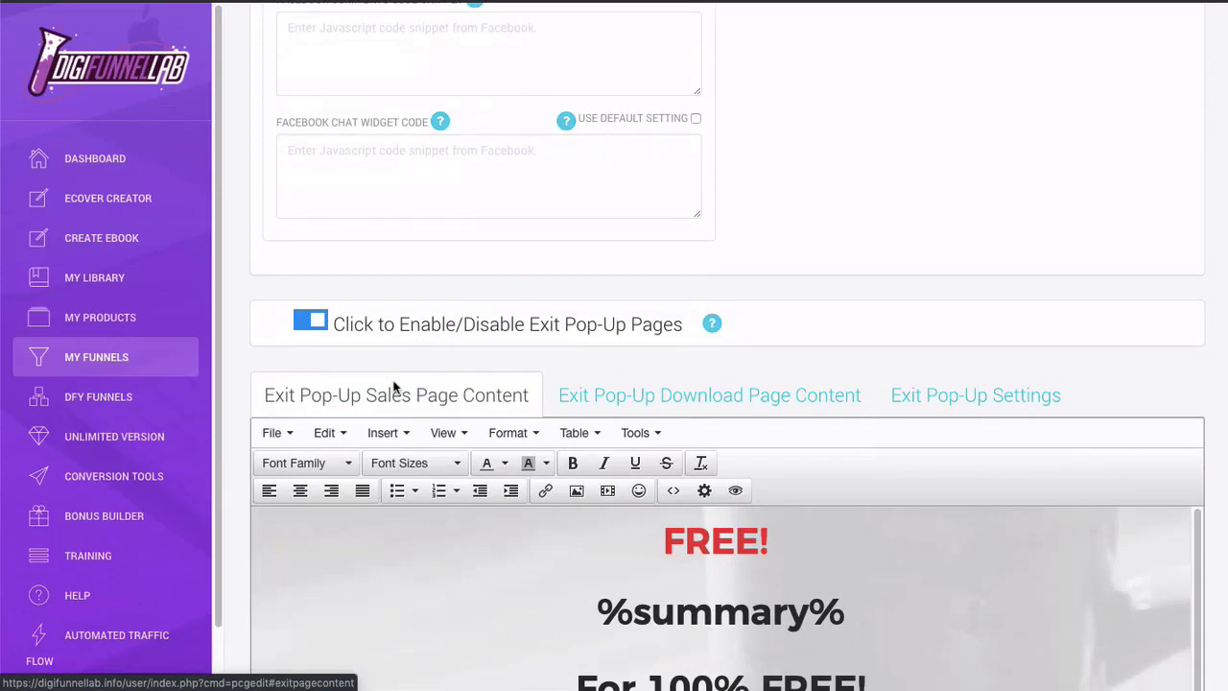
scroll(394, 387, down, 2)
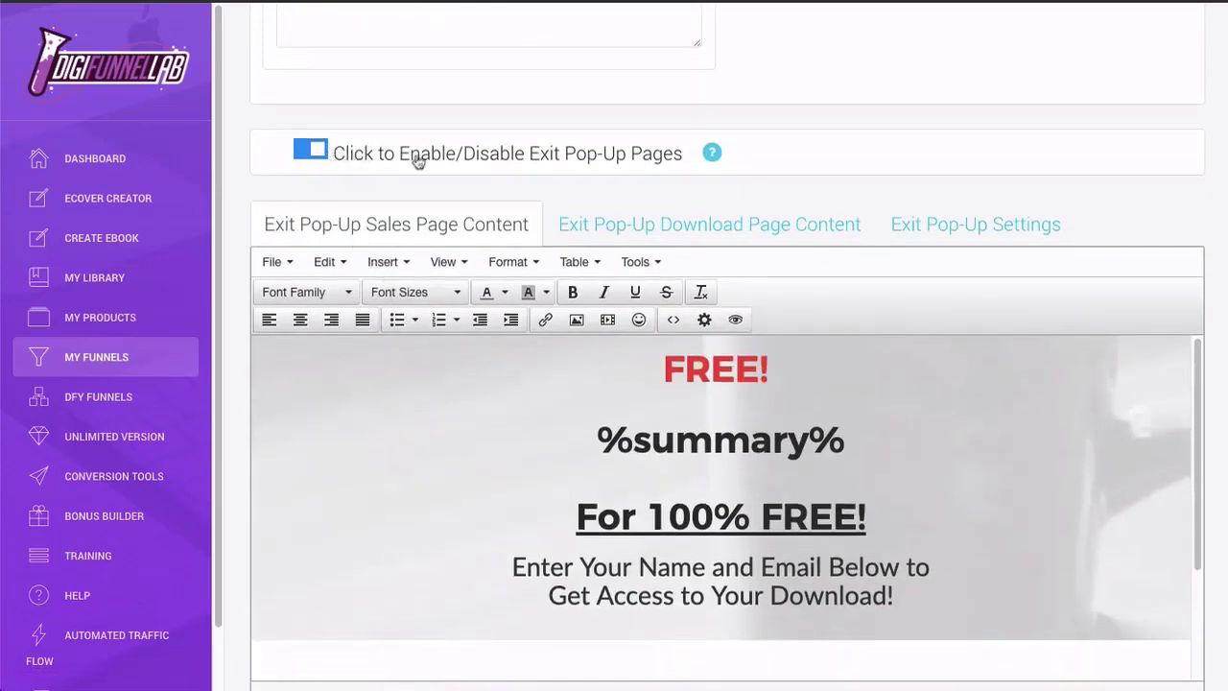
scroll(642, 198, down, 1)
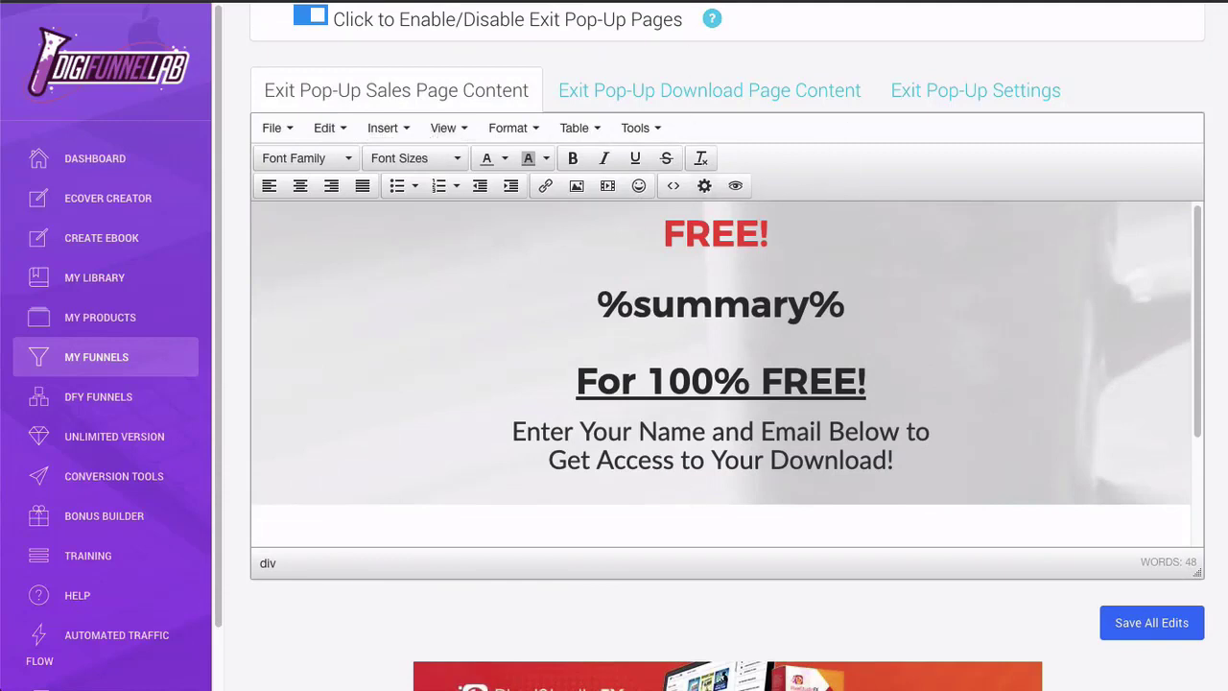
click(957, 102)
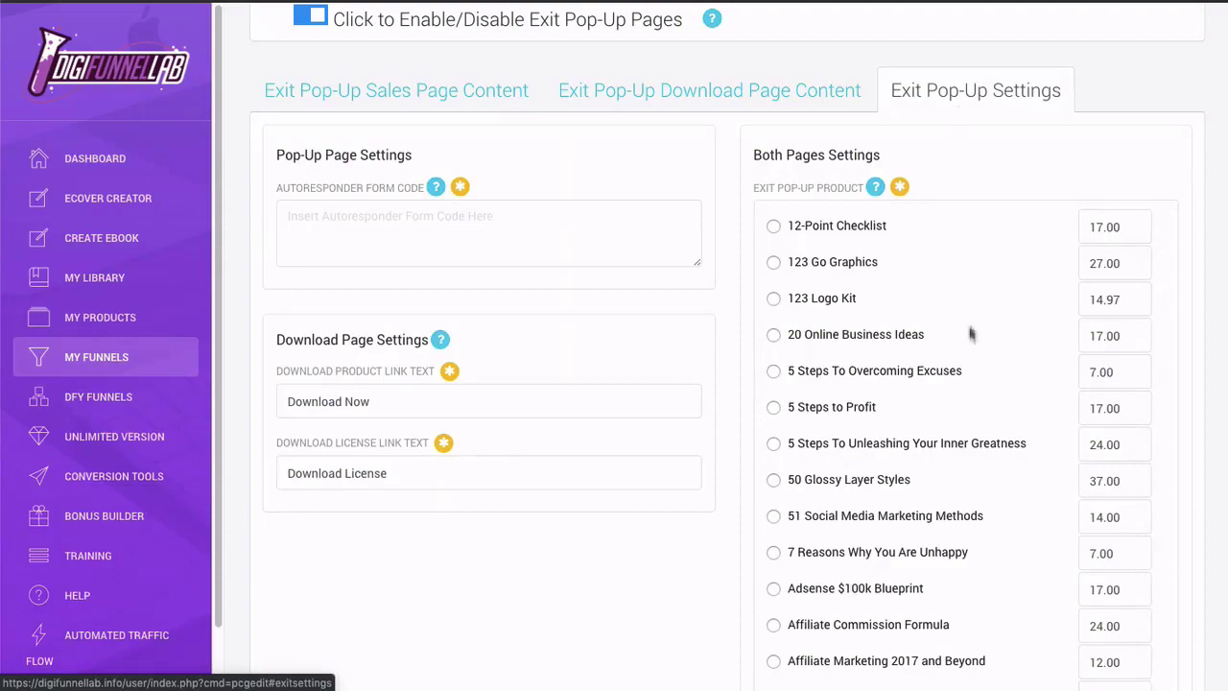
scroll(967, 371, down, 2)
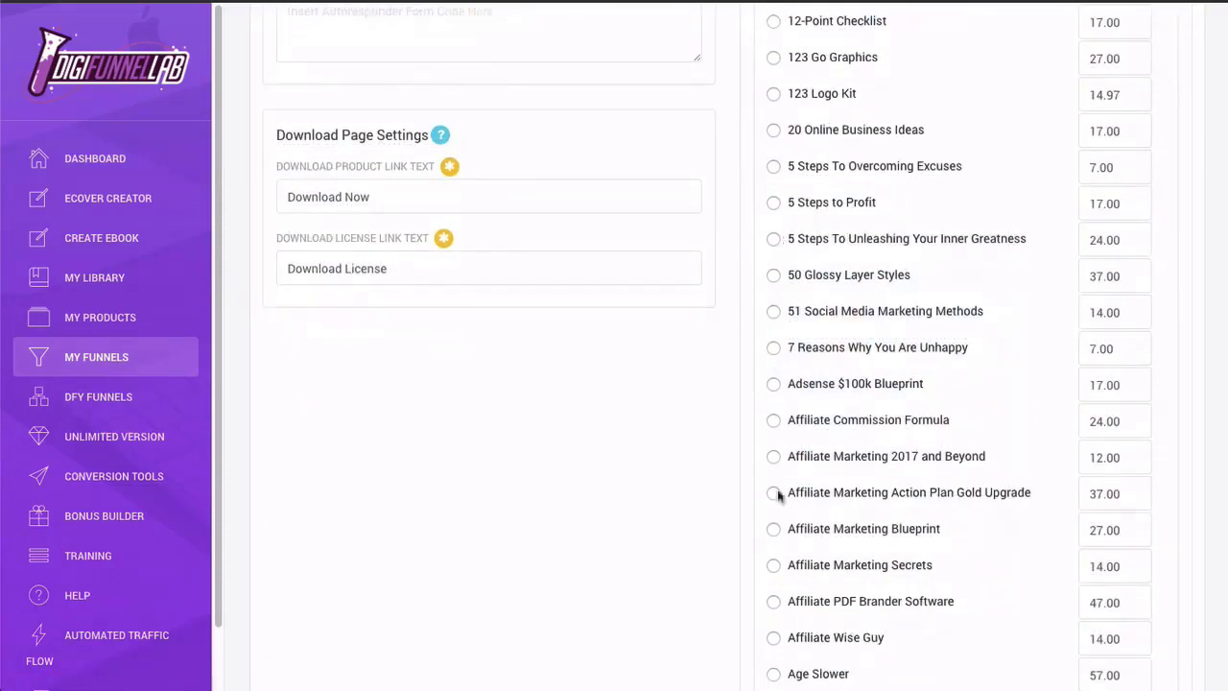
scroll(796, 566, down, 4)
scroll(802, 516, up, 9)
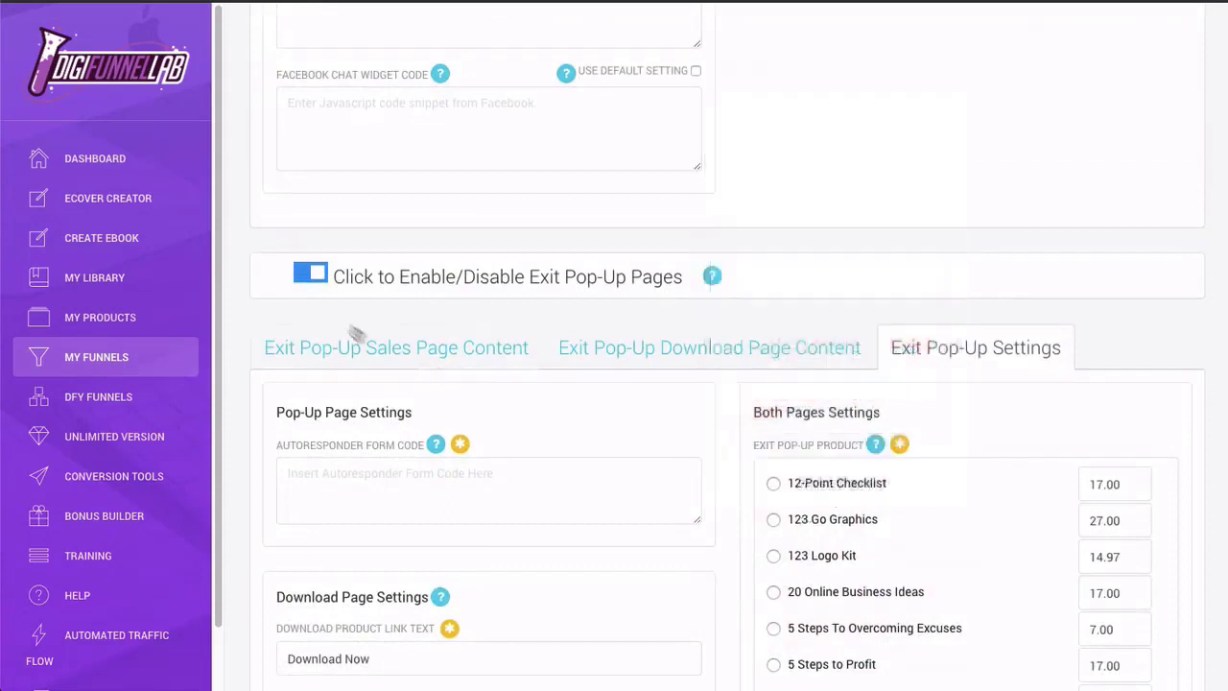
click(311, 274)
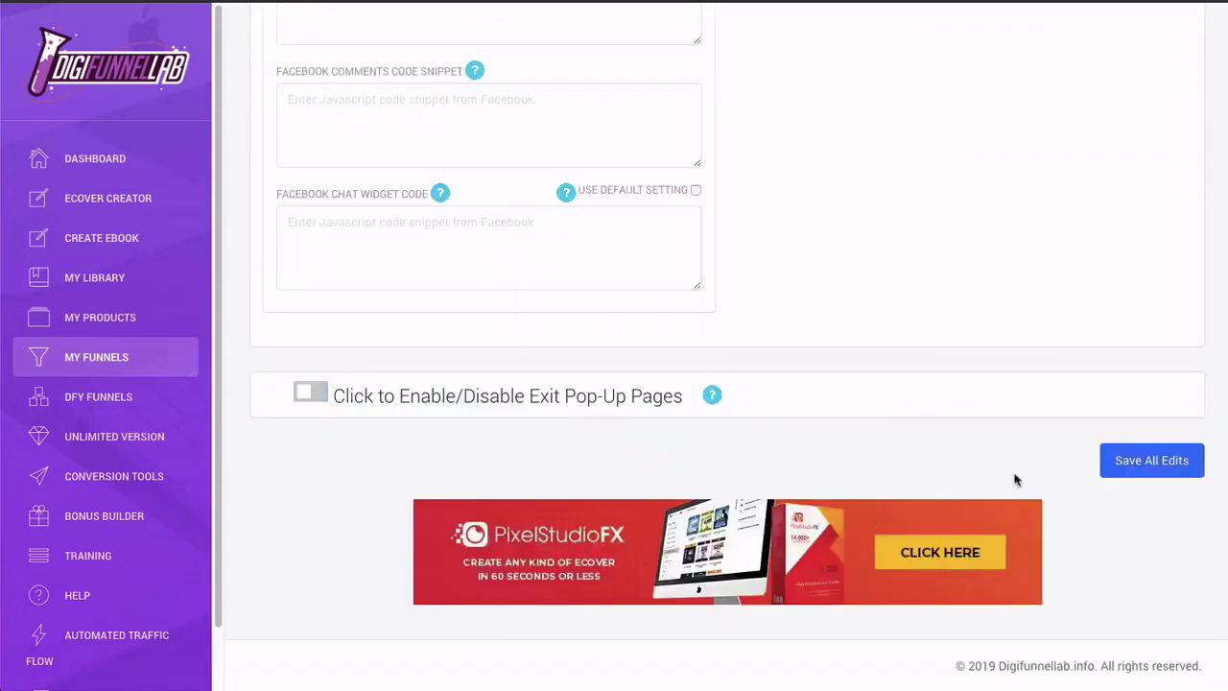
- Save Weight Loss Kickstart, return to the funnel, and highlight the Squeeze and Sales types
click(1175, 463)
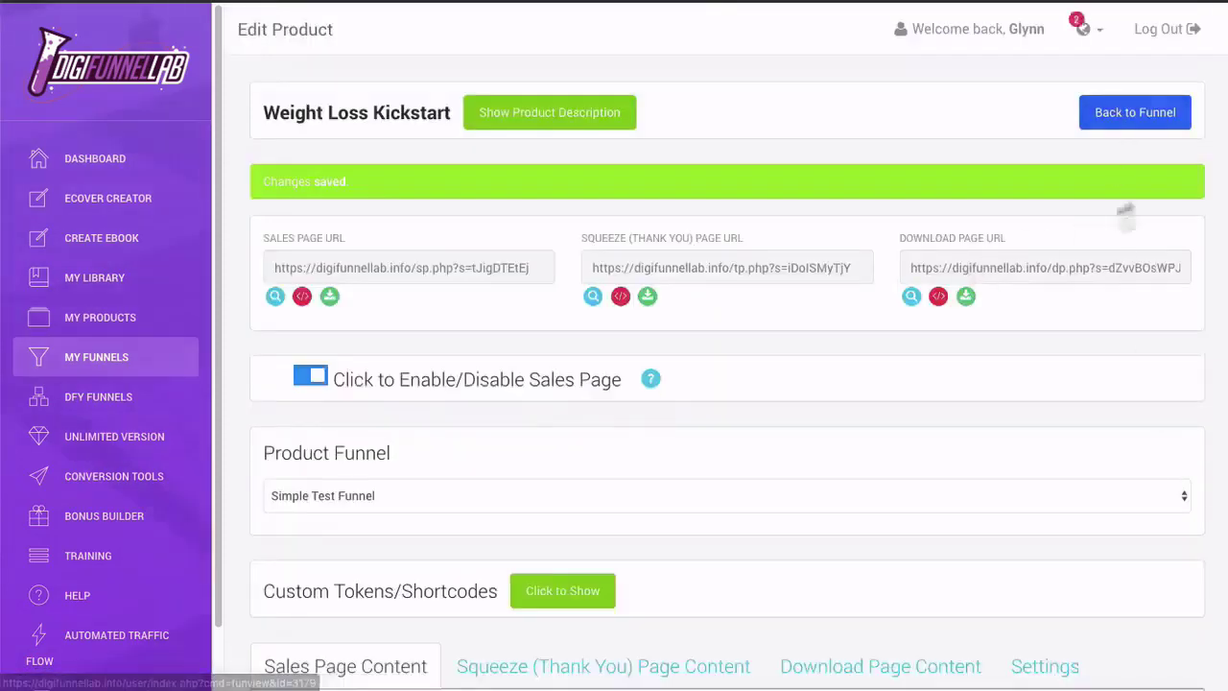
click(1158, 123)
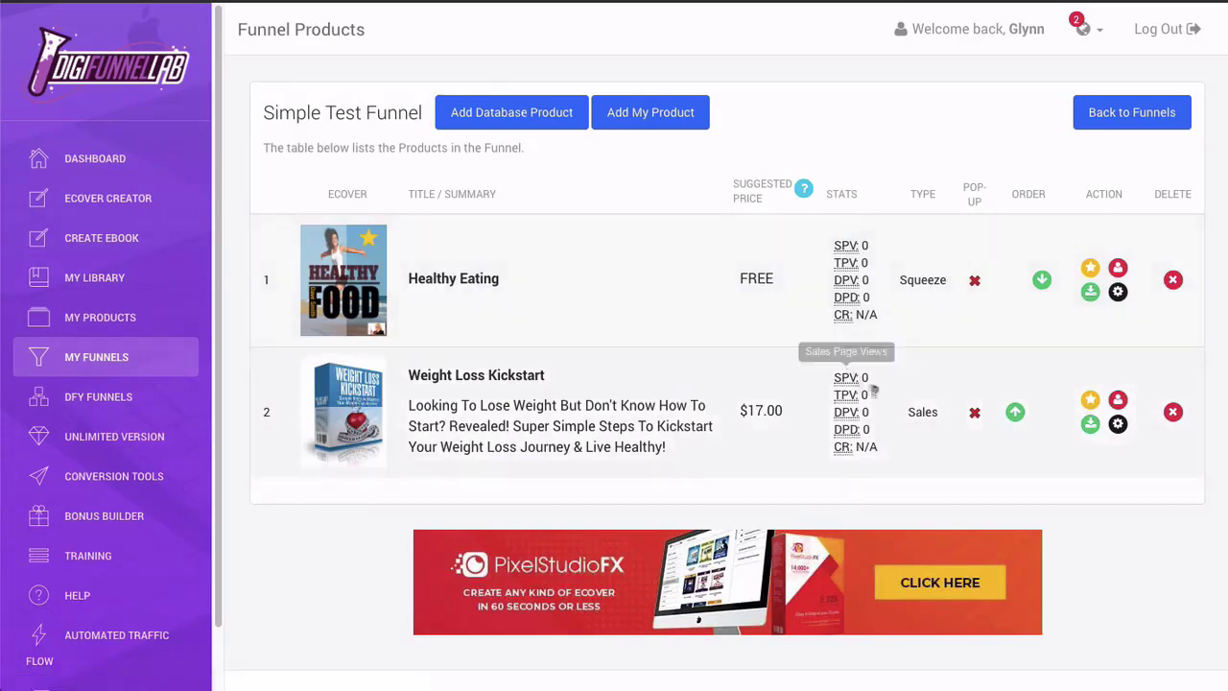
double_click(922, 279)
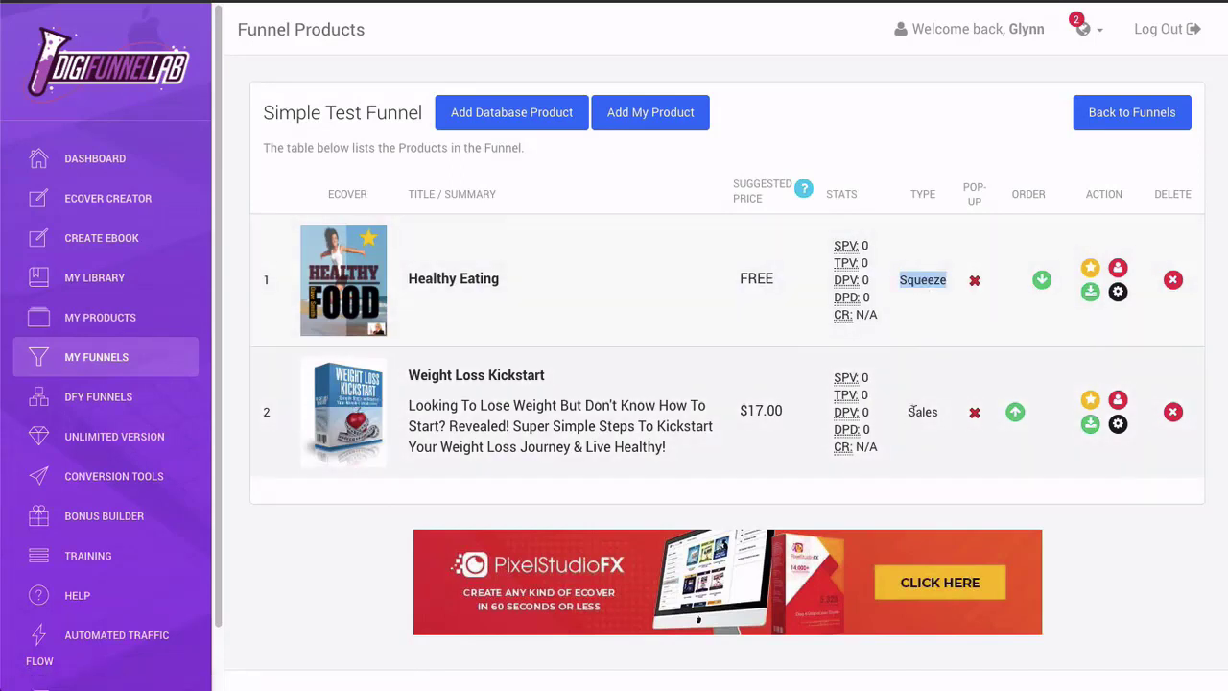
double_click(922, 412)
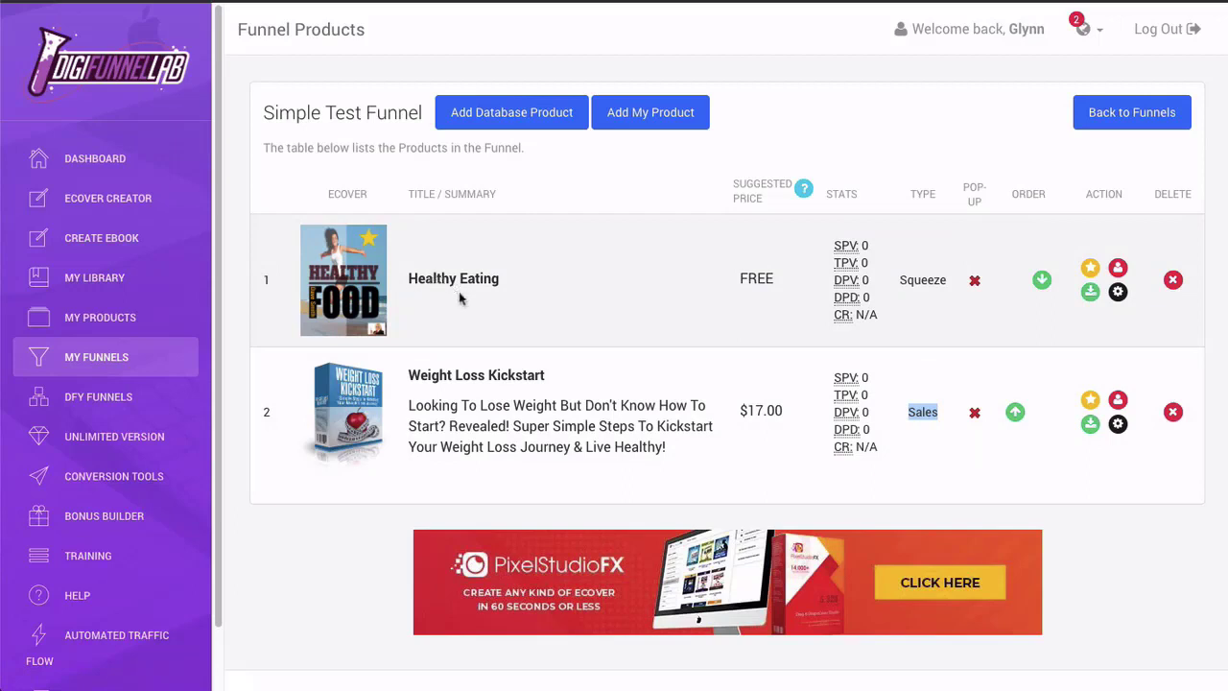
double_click(490, 376)
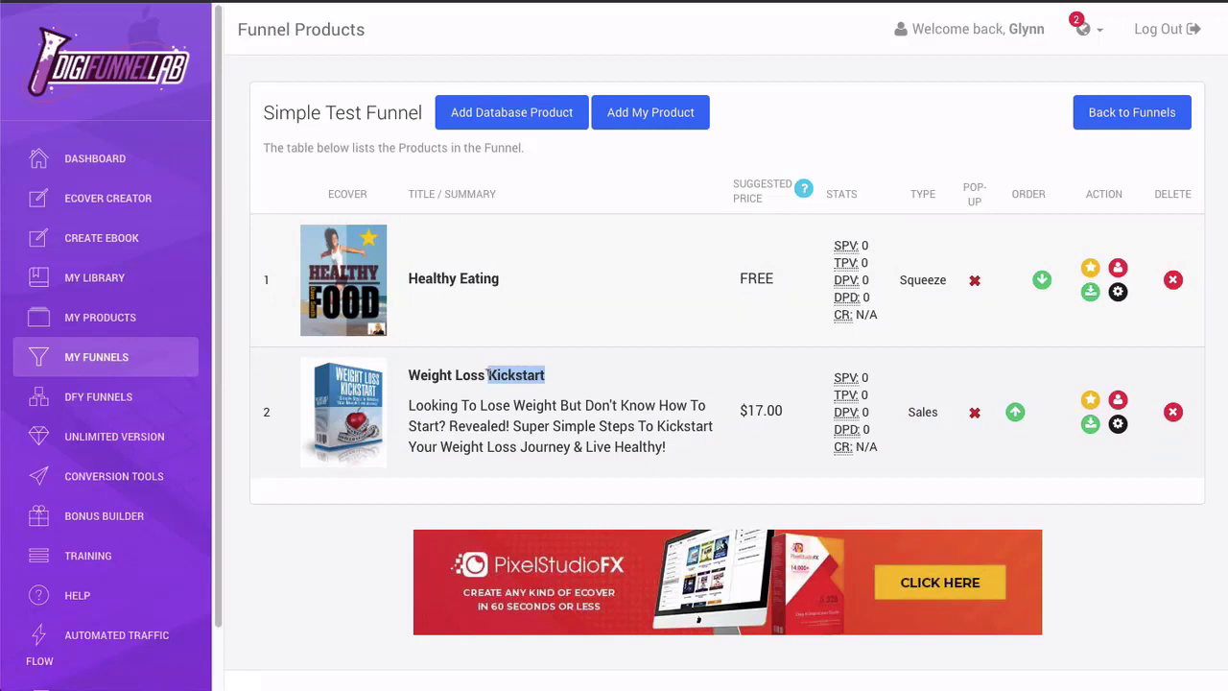